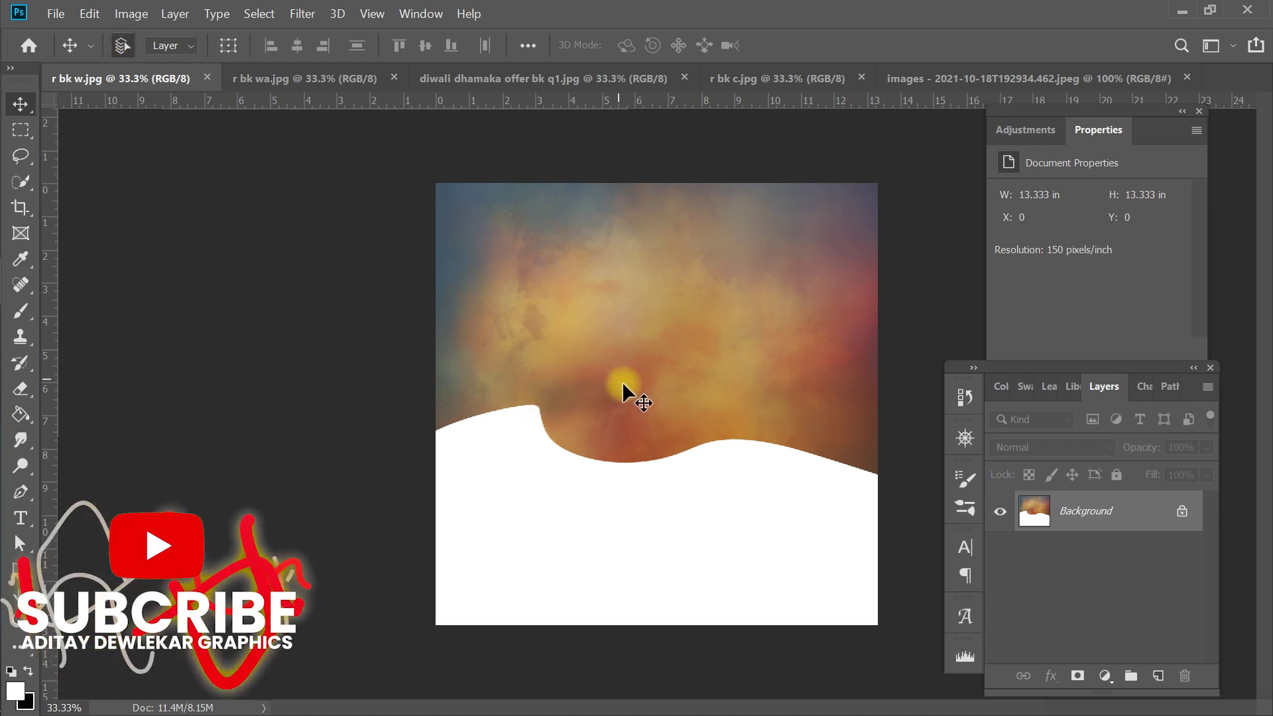
Step: Review the teal, yellow and pastel example backgrounds, ending on diwali dhamaka offer bk q1.jpg
{"action": "left_click", "coordinate": [279, 81]}
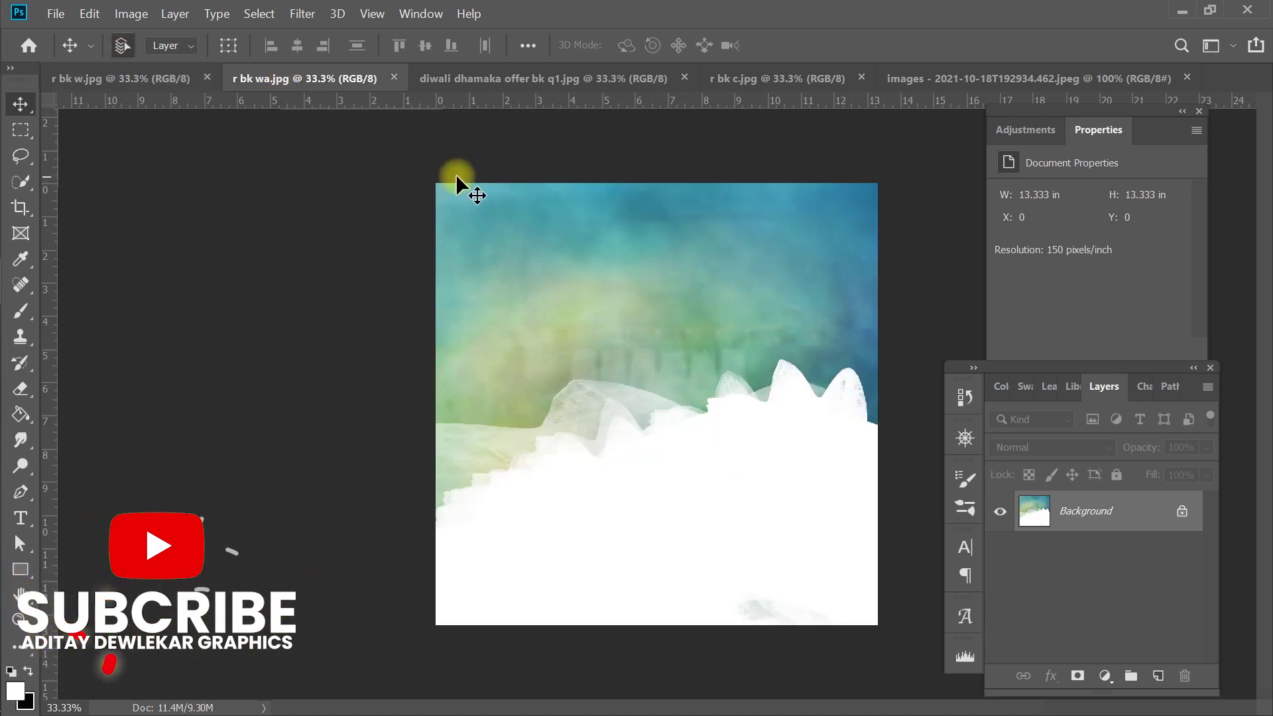
{"action": "left_click", "coordinate": [525, 77]}
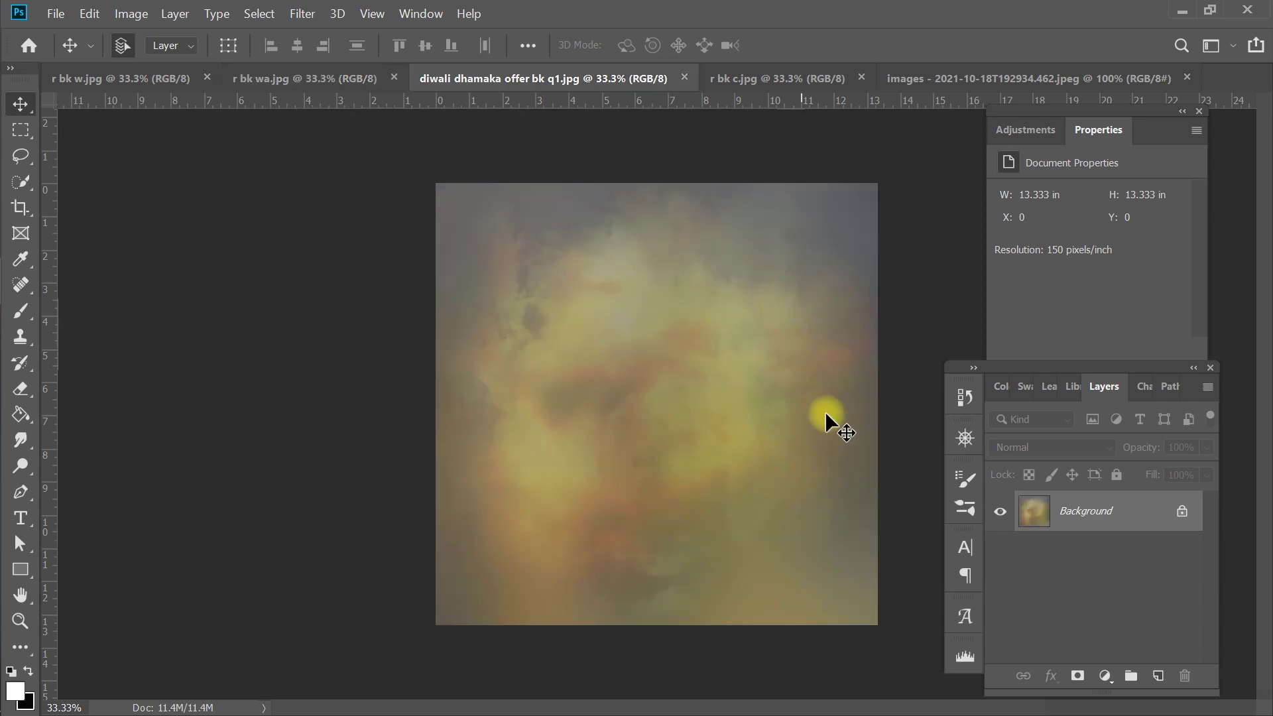
{"action": "left_click", "coordinate": [759, 80]}
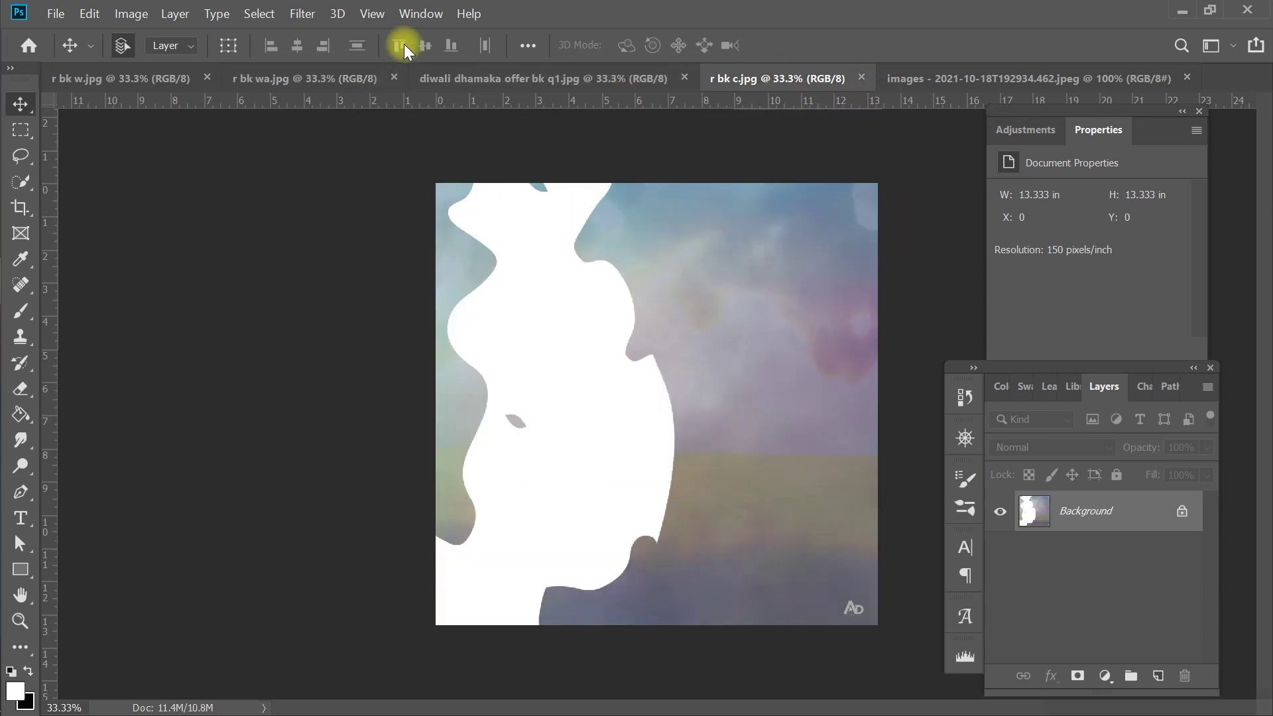
{"action": "left_click", "coordinate": [554, 82]}
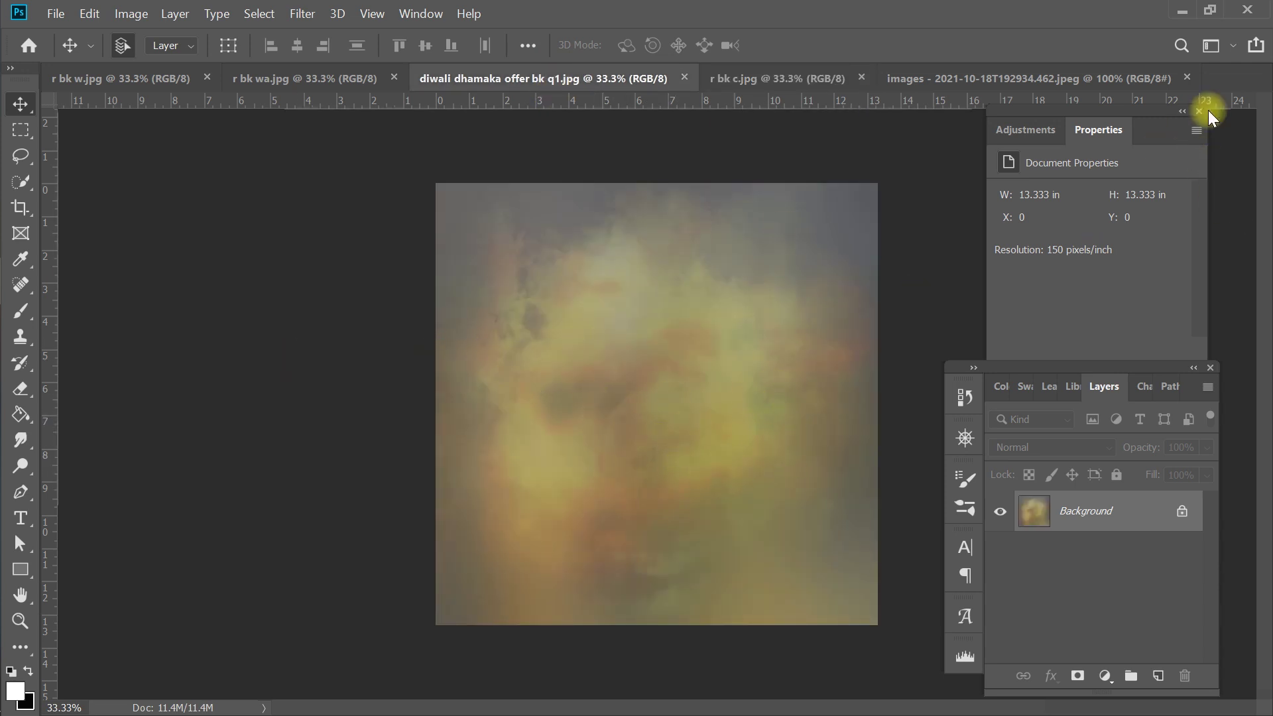
Step: Drag the white cloth photo into the golden Diwali document and scale it across the lower canvas
{"action": "left_click", "coordinate": [1121, 80]}
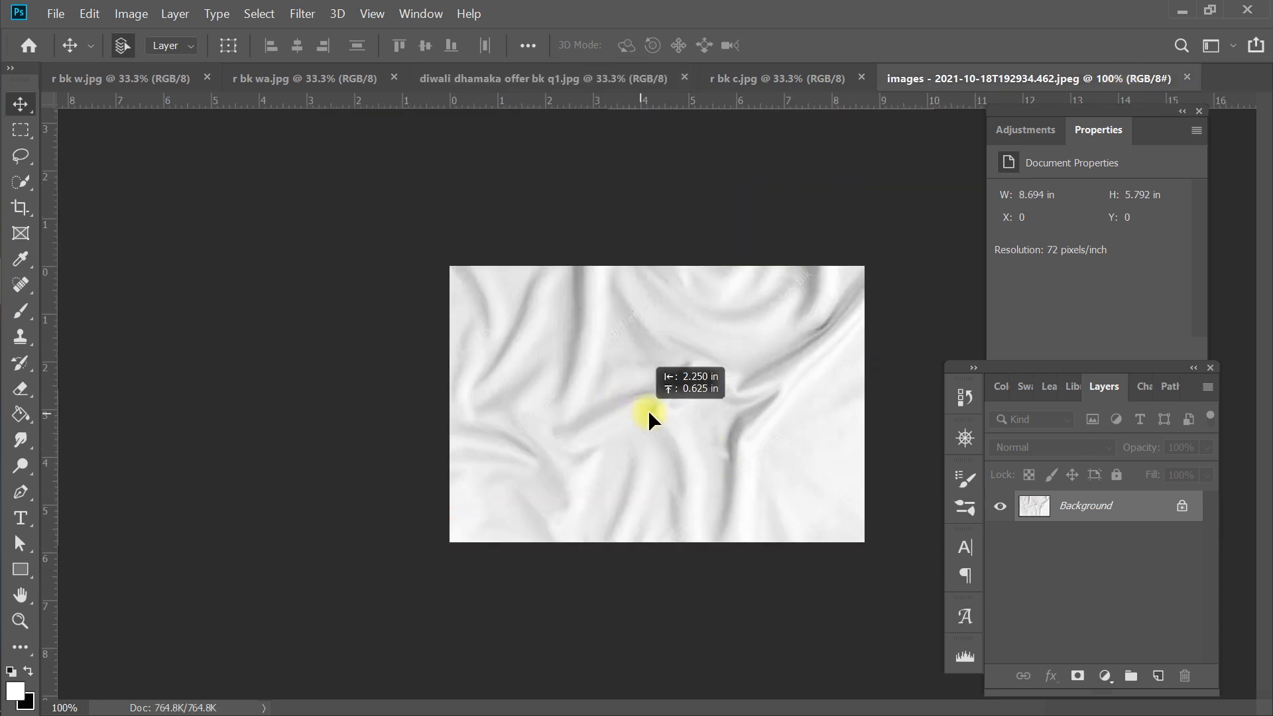
{"action": "mouse_move", "coordinate": [649, 413]}
{"action": "left_mouse_down"}
{"action": "mouse_move", "coordinate": [499, 81]}
{"action": "mouse_move", "coordinate": [609, 484]}
{"action": "left_mouse_up"}
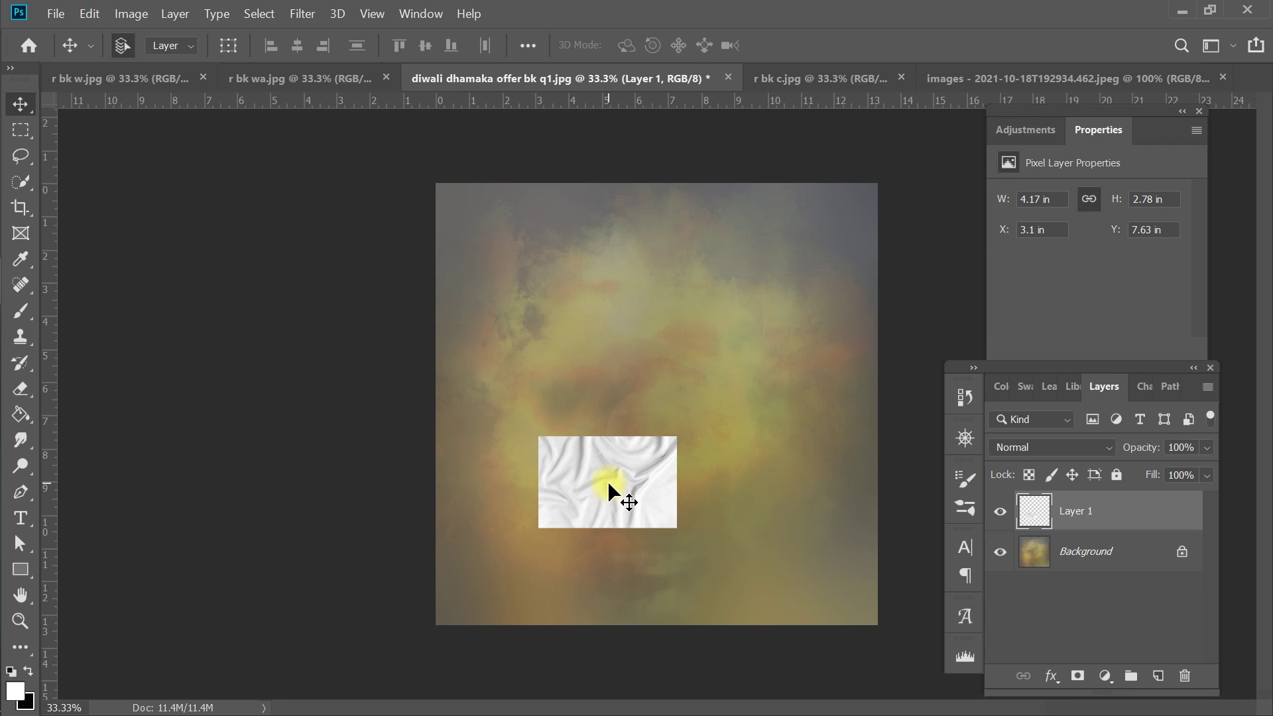
{"action": "key", "text": "ctrl+t"}
{"action": "left_click_drag", "start_coordinate": [676, 482], "coordinate": [833, 496]}
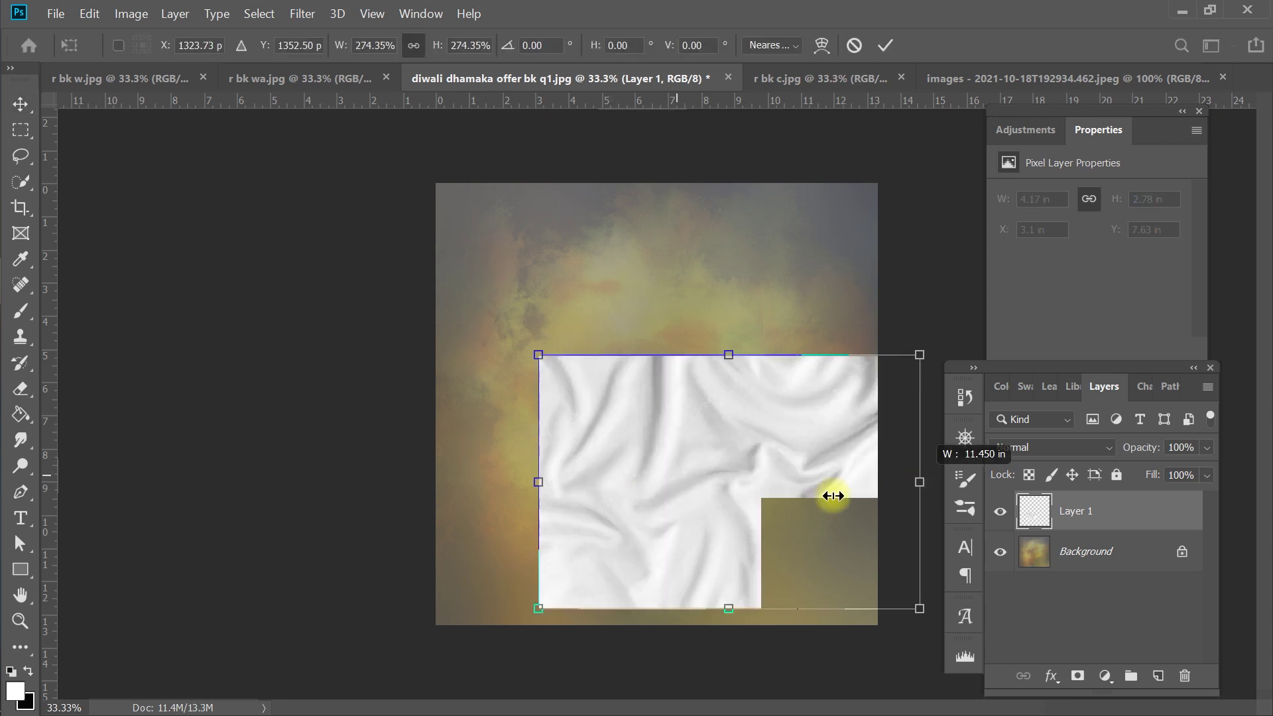
{"action": "left_click_drag", "start_coordinate": [718, 510], "coordinate": [601, 447]}
{"action": "left_click_drag", "start_coordinate": [796, 432], "coordinate": [853, 421]}
{"action": "left_click_drag", "start_coordinate": [749, 452], "coordinate": [743, 518]}
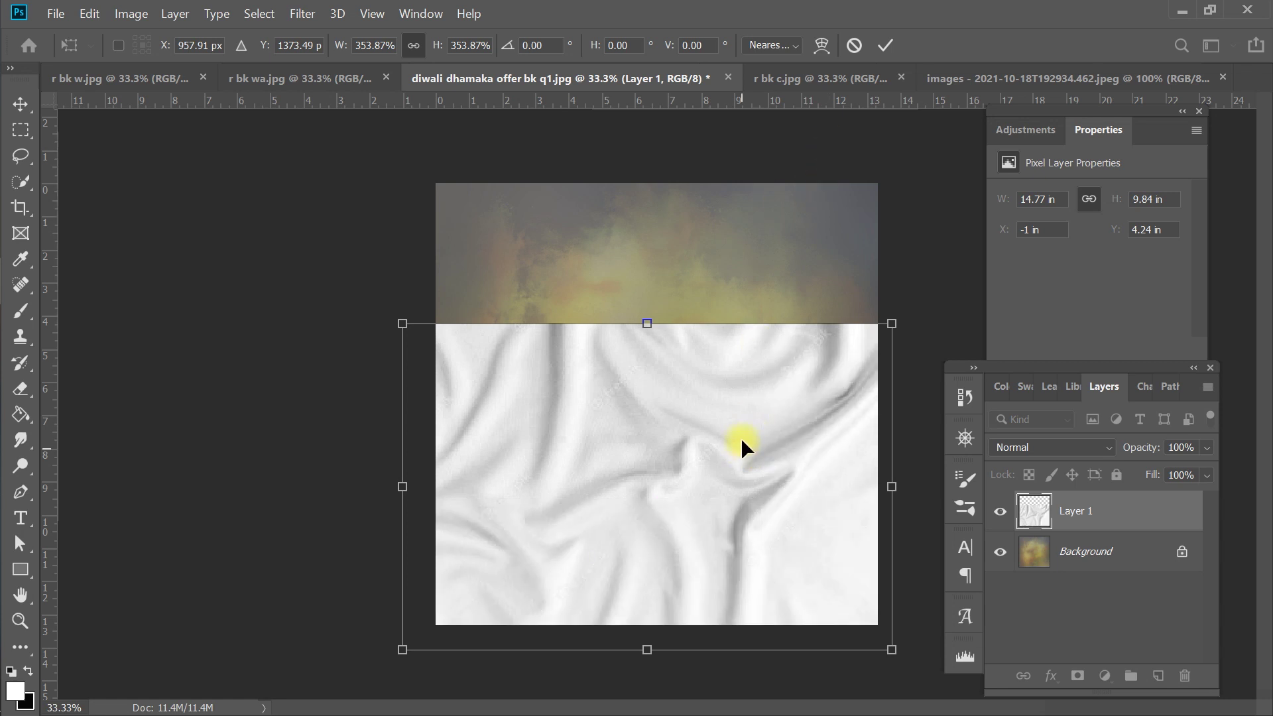
{"action": "left_click_drag", "start_coordinate": [742, 439], "coordinate": [742, 414]}
Step: Put the cloth transform into Warp mode and try bending its bottom edge, then undo it
{"action": "left_click", "coordinate": [822, 45]}
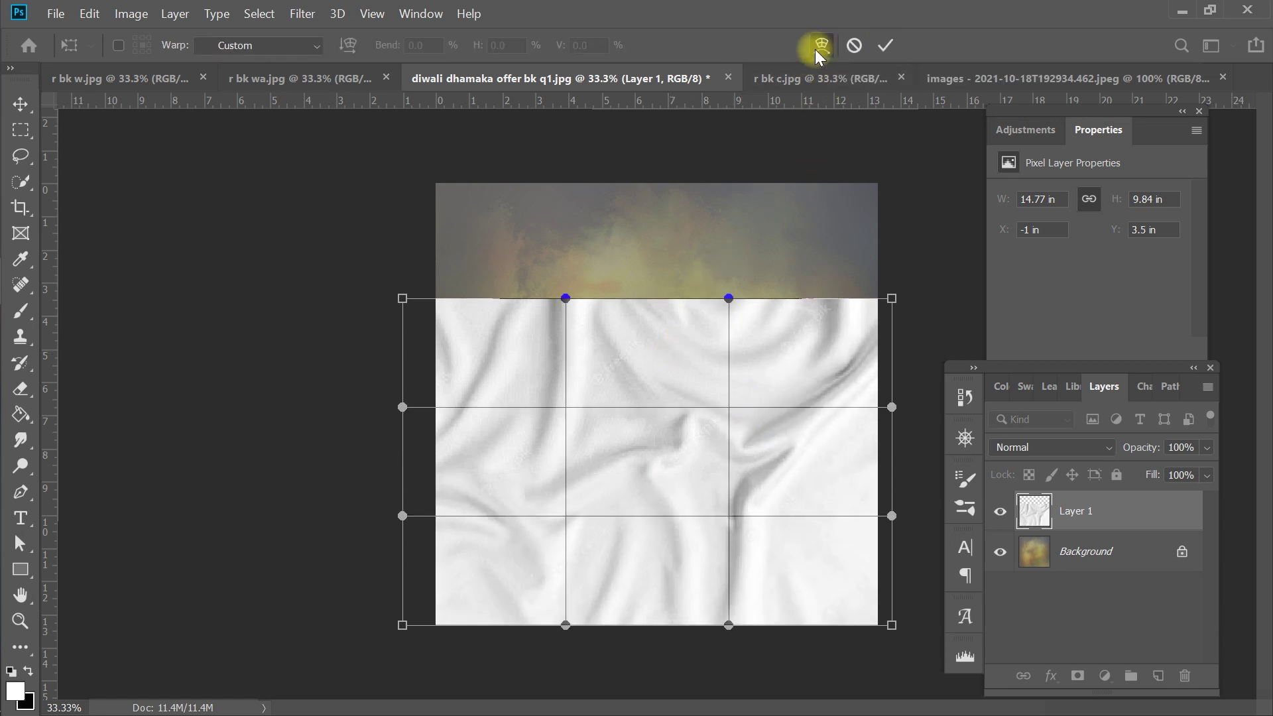
{"action": "left_click", "coordinate": [822, 46]}
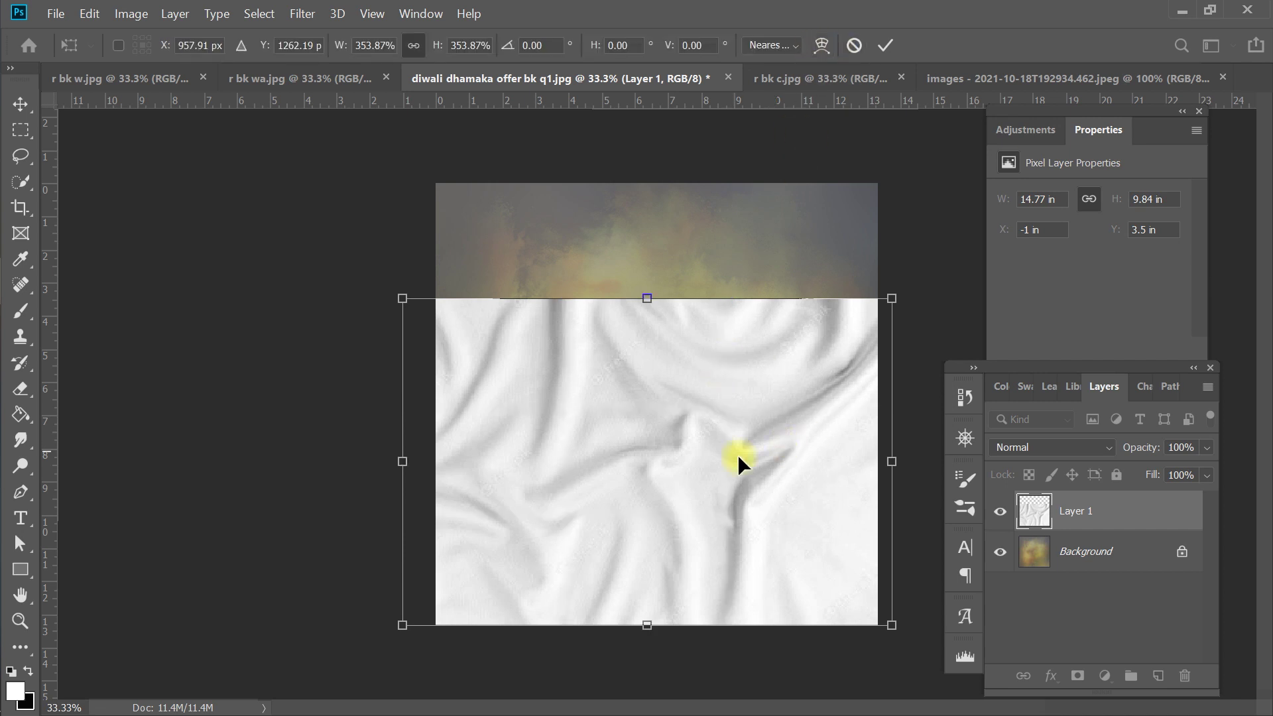
{"action": "right_click", "coordinate": [642, 473]}
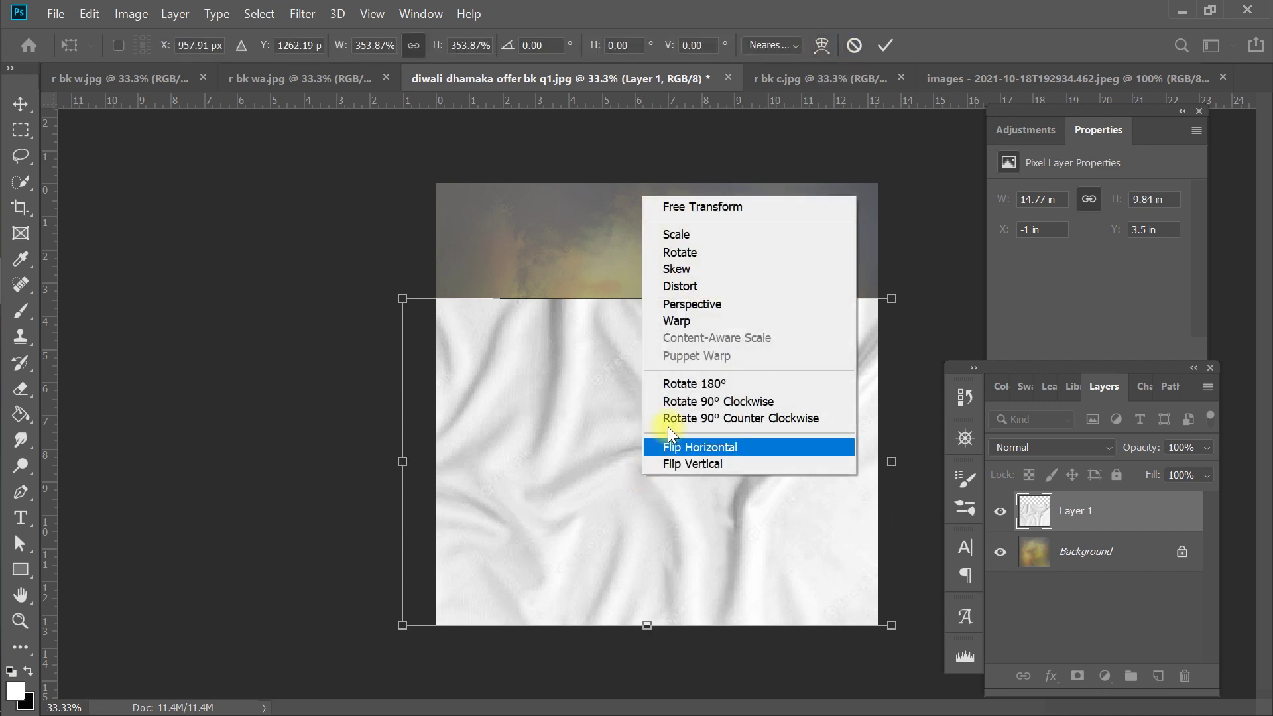
{"action": "left_click", "coordinate": [686, 328]}
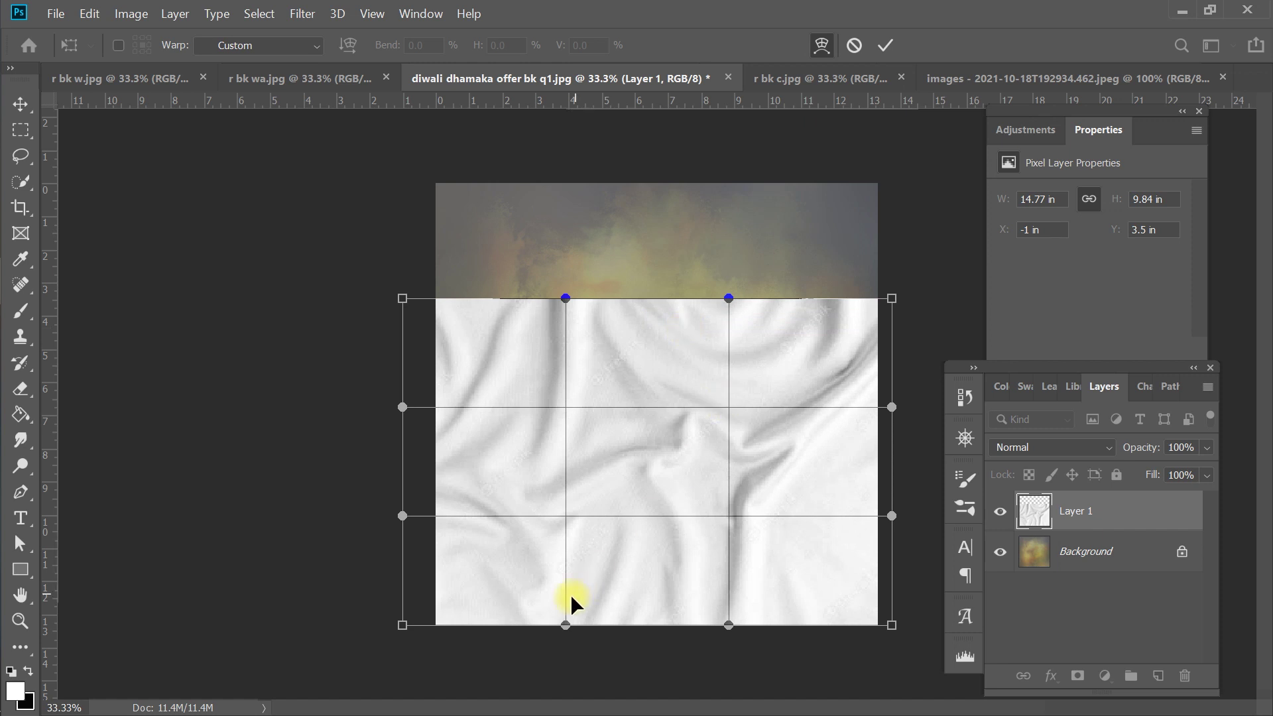
{"action": "left_click_drag", "start_coordinate": [561, 624], "coordinate": [662, 467]}
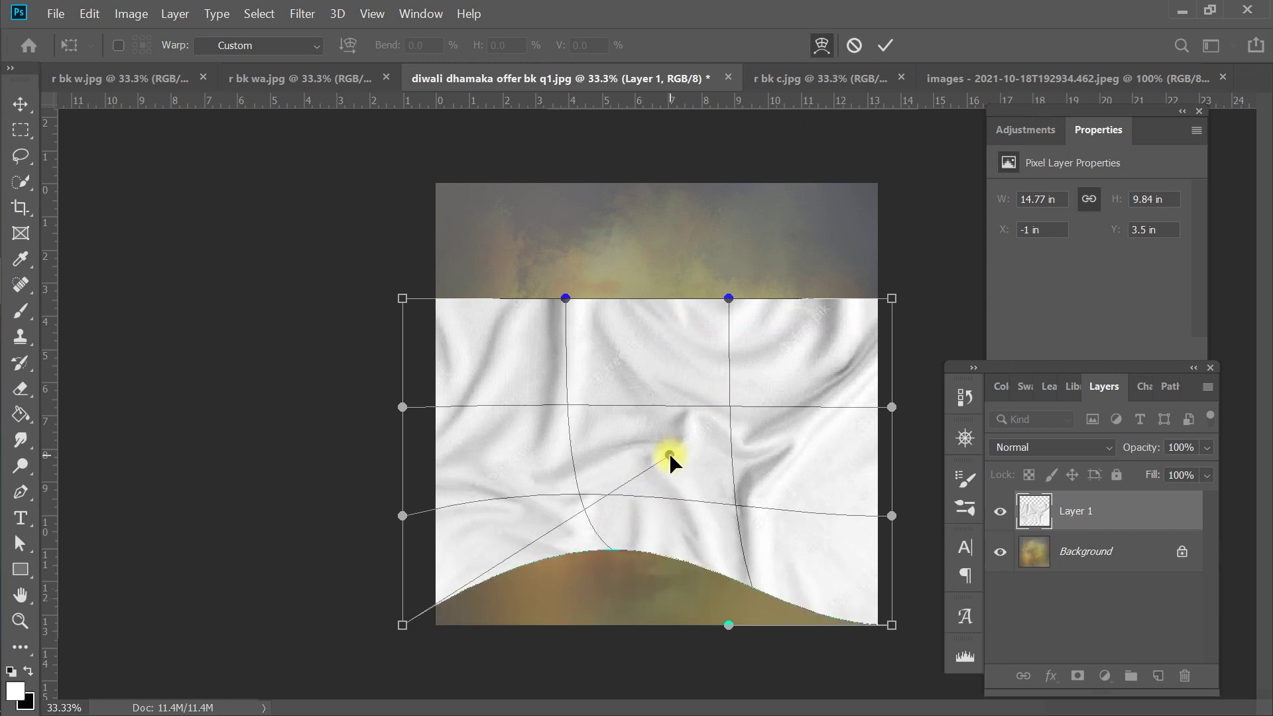
{"action": "left_click_drag", "start_coordinate": [664, 468], "coordinate": [686, 448]}
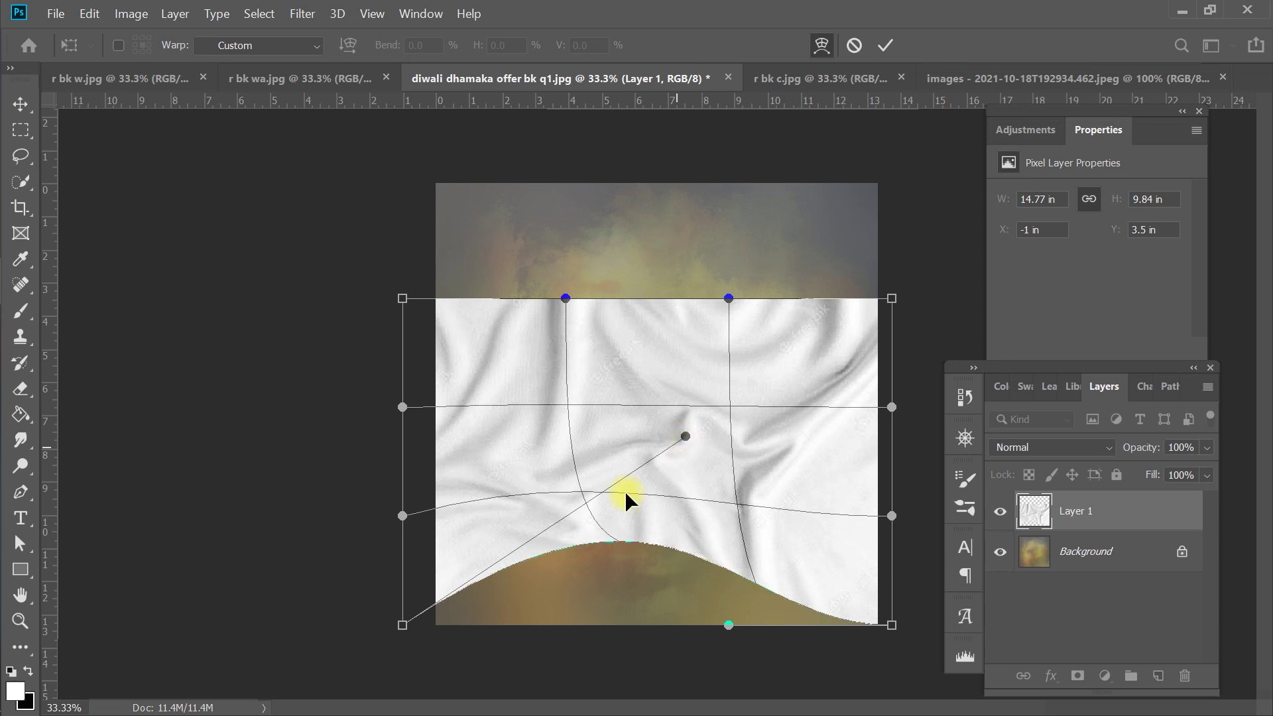
{"action": "key", "text": "ctrl+z"}
{"action": "key", "text": "ctrl+z"}
Step: Pull the cloth's top edge into a deep sagging curve, raise the top-right corner, and commit
{"action": "mouse_move", "coordinate": [566, 299]}
{"action": "left_mouse_down"}
{"action": "mouse_move", "coordinate": [668, 663]}
{"action": "mouse_move", "coordinate": [663, 617]}
{"action": "left_mouse_up"}
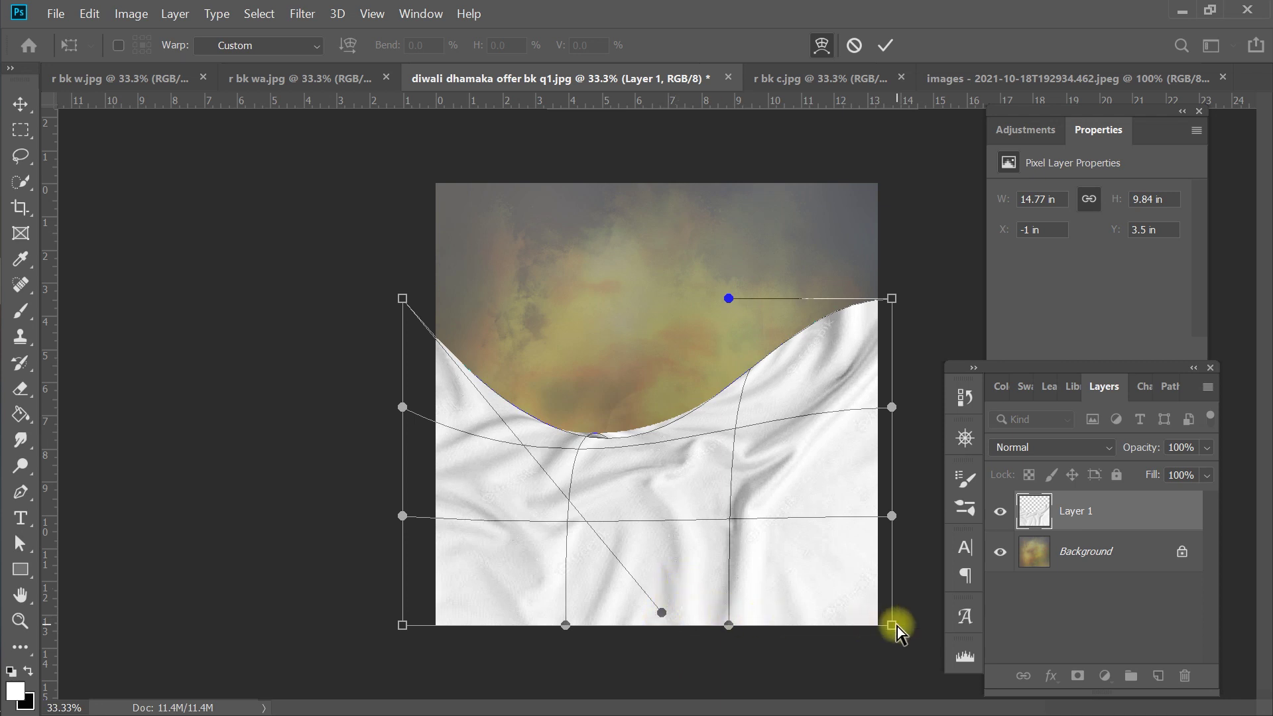
{"action": "left_click_drag", "start_coordinate": [892, 625], "coordinate": [893, 623]}
{"action": "left_click_drag", "start_coordinate": [931, 573], "coordinate": [928, 569]}
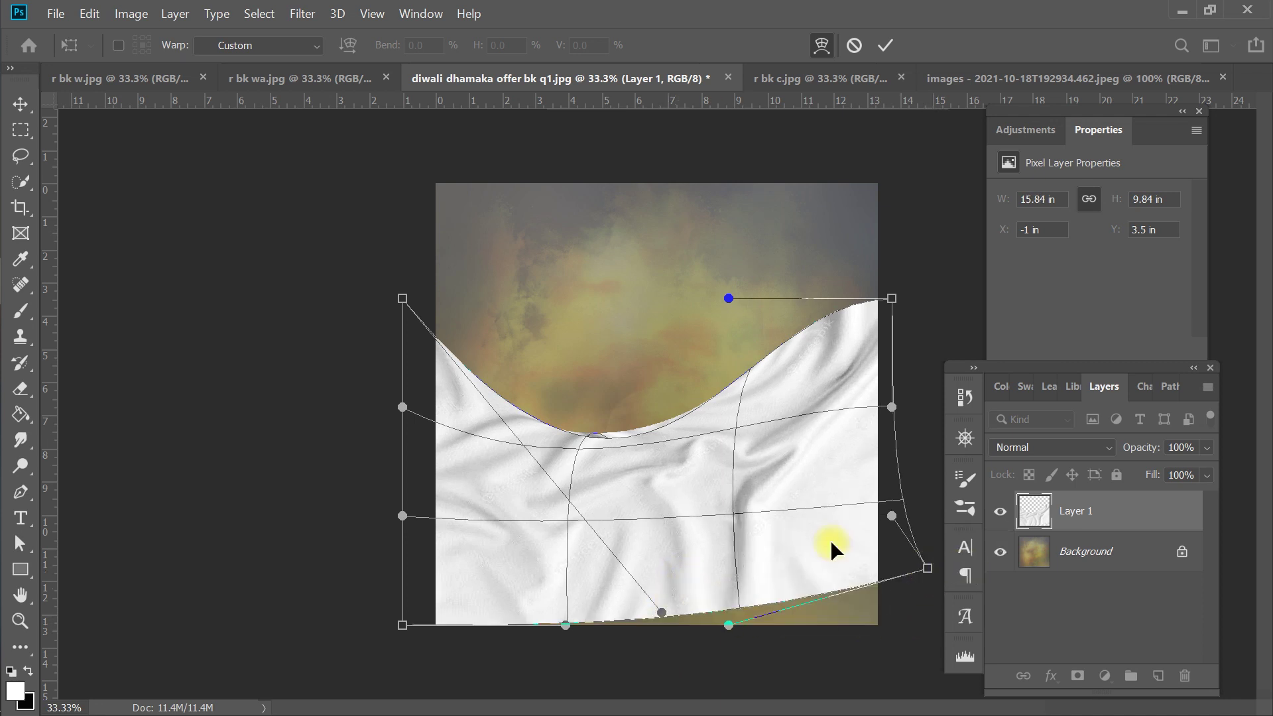
{"action": "key", "text": "ctrl+z"}
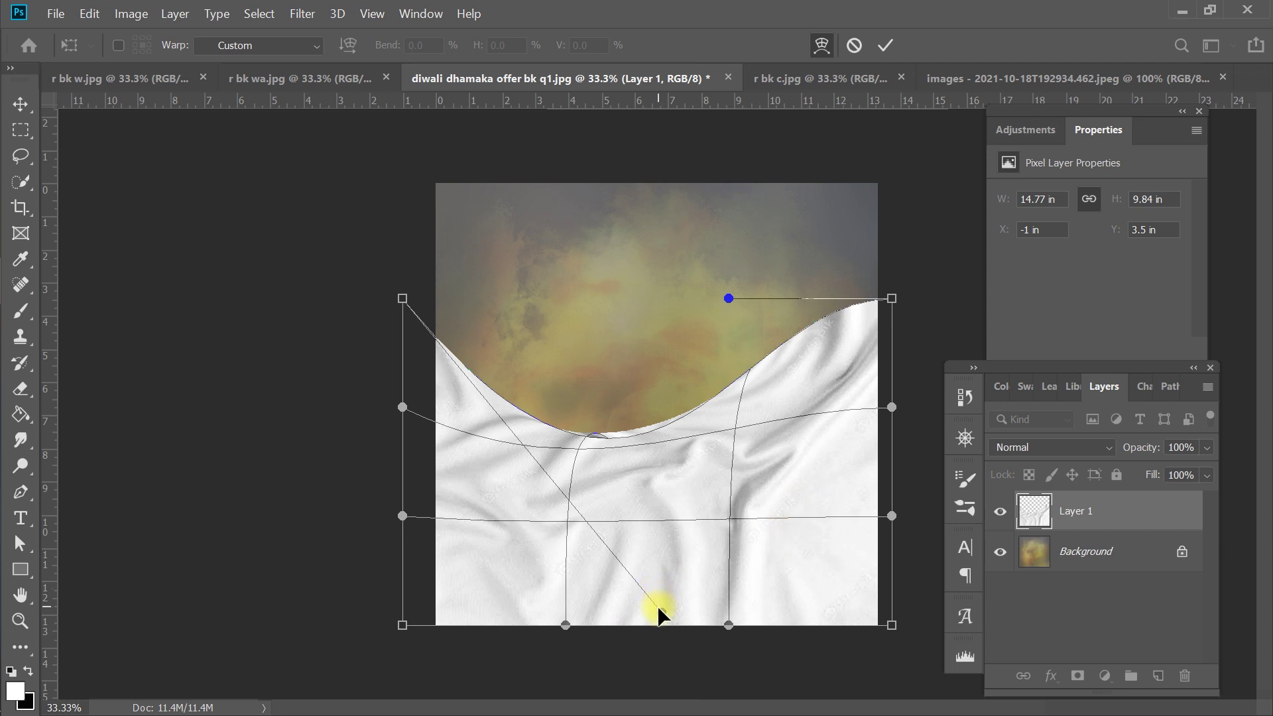
{"action": "left_click_drag", "start_coordinate": [410, 300], "coordinate": [387, 390]}
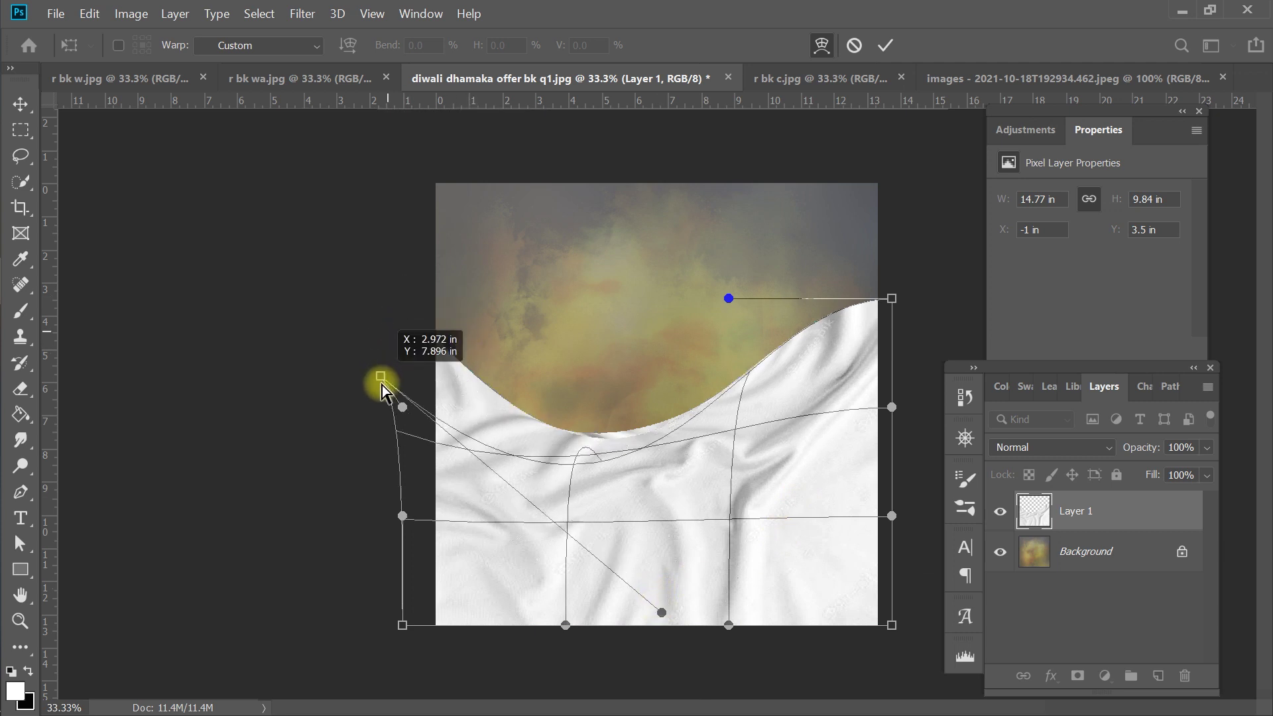
{"action": "left_click_drag", "start_coordinate": [892, 300], "coordinate": [903, 279]}
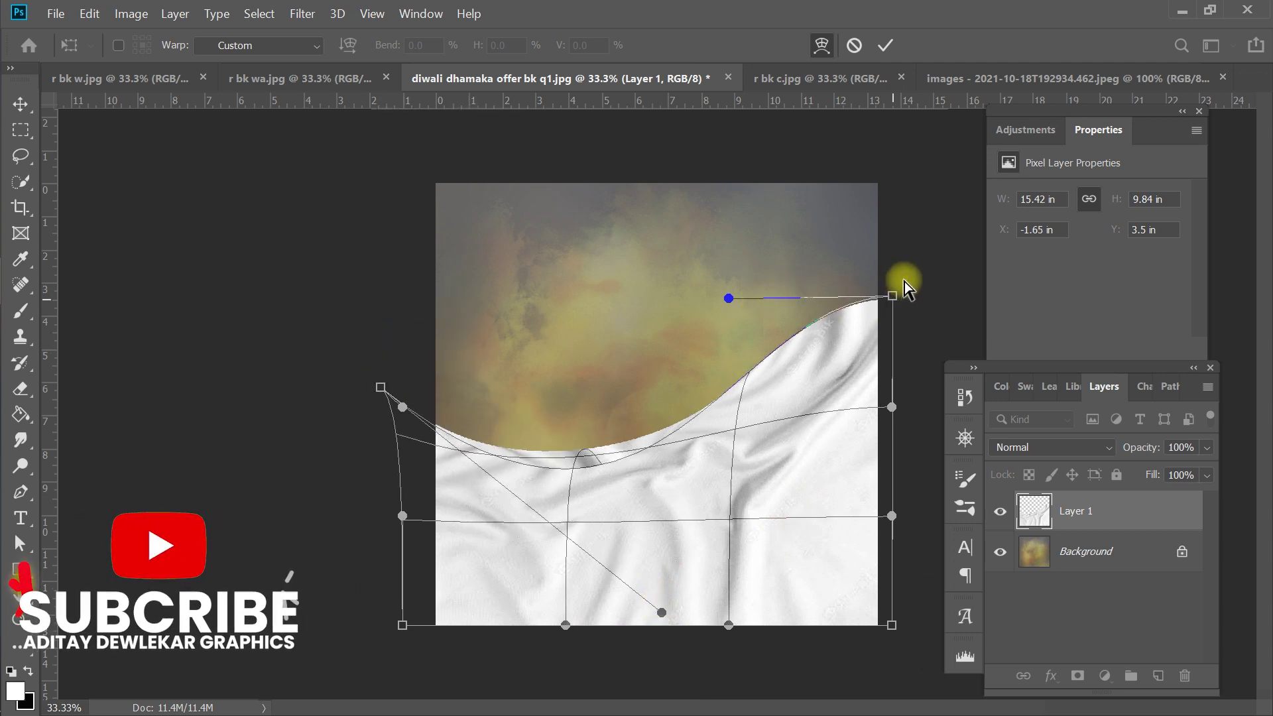
{"action": "left_click_drag", "start_coordinate": [587, 460], "coordinate": [606, 511]}
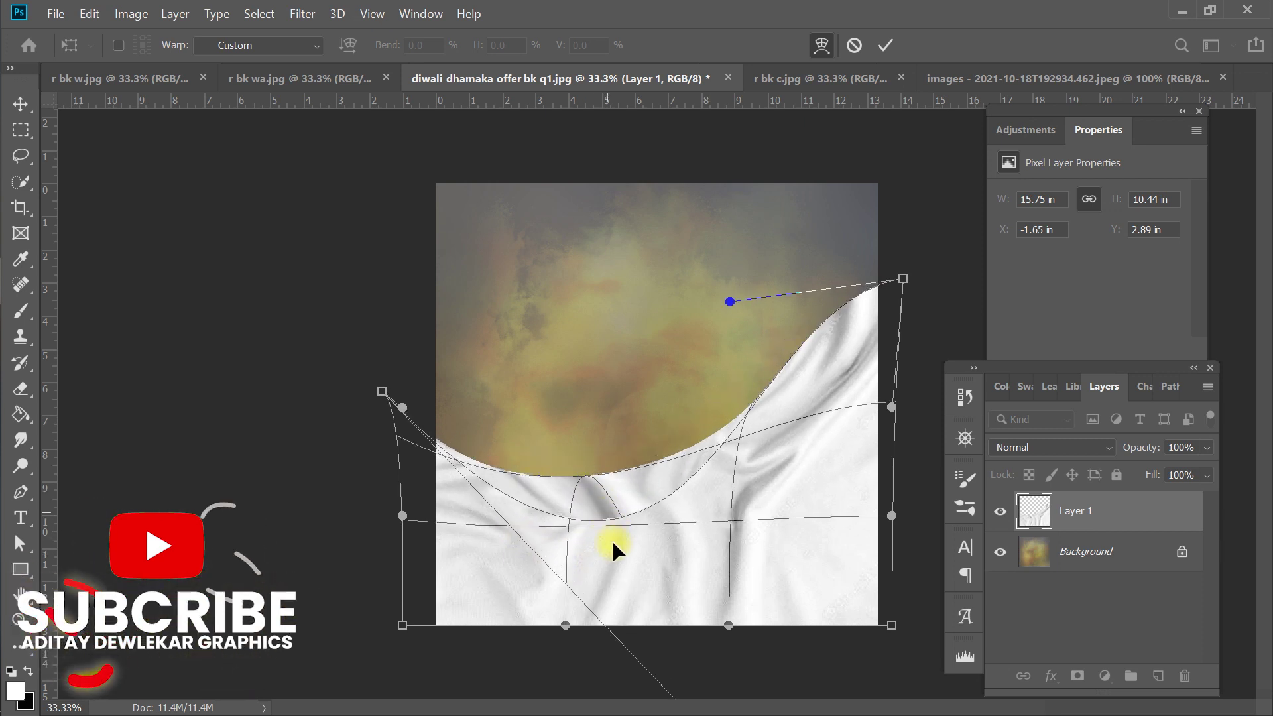
{"action": "left_click_drag", "start_coordinate": [608, 514], "coordinate": [746, 436]}
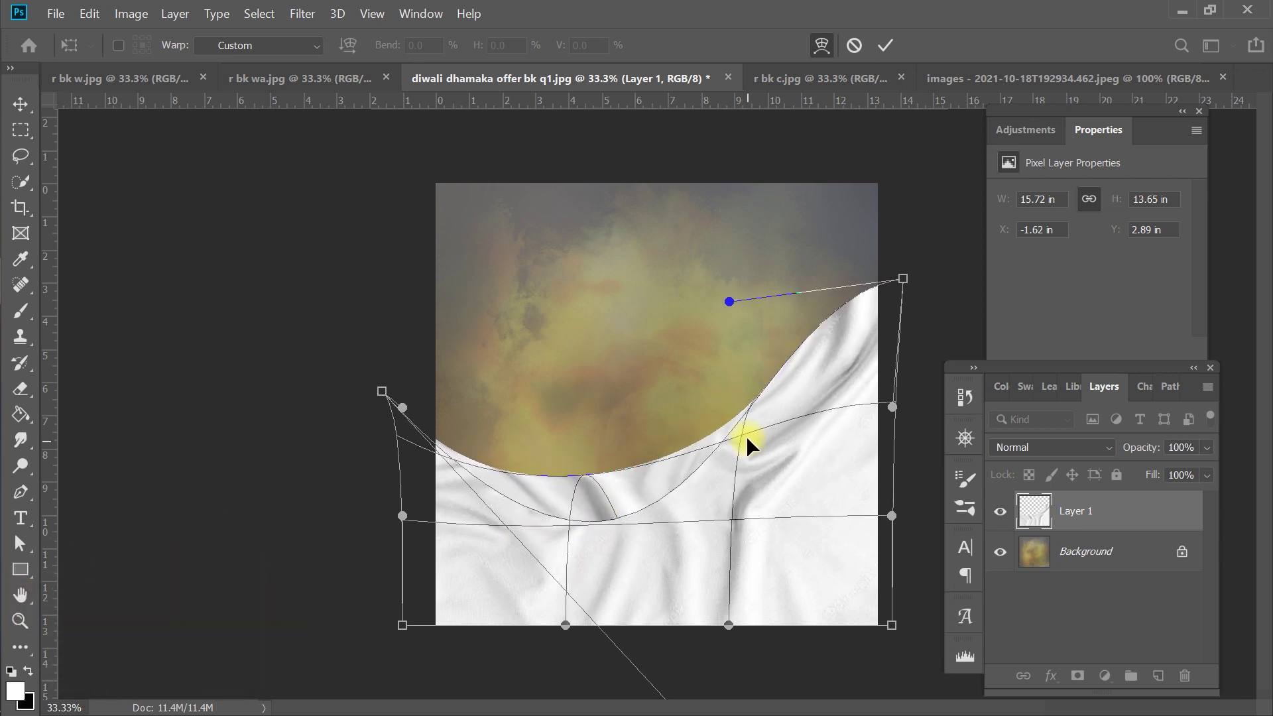
{"action": "left_click", "coordinate": [886, 42]}
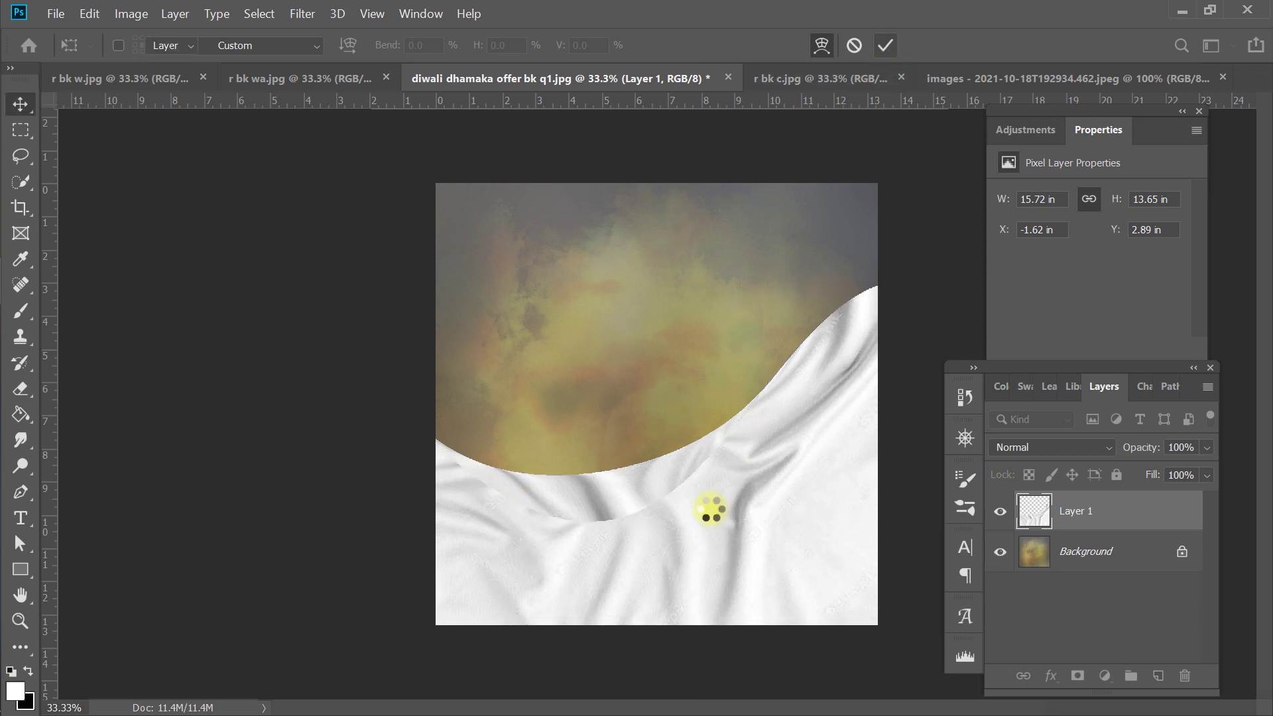
Step: Keep the cloth layer on Normal blend mode and apply a Box Blur with radius 25
{"action": "left_click", "coordinate": [1024, 444]}
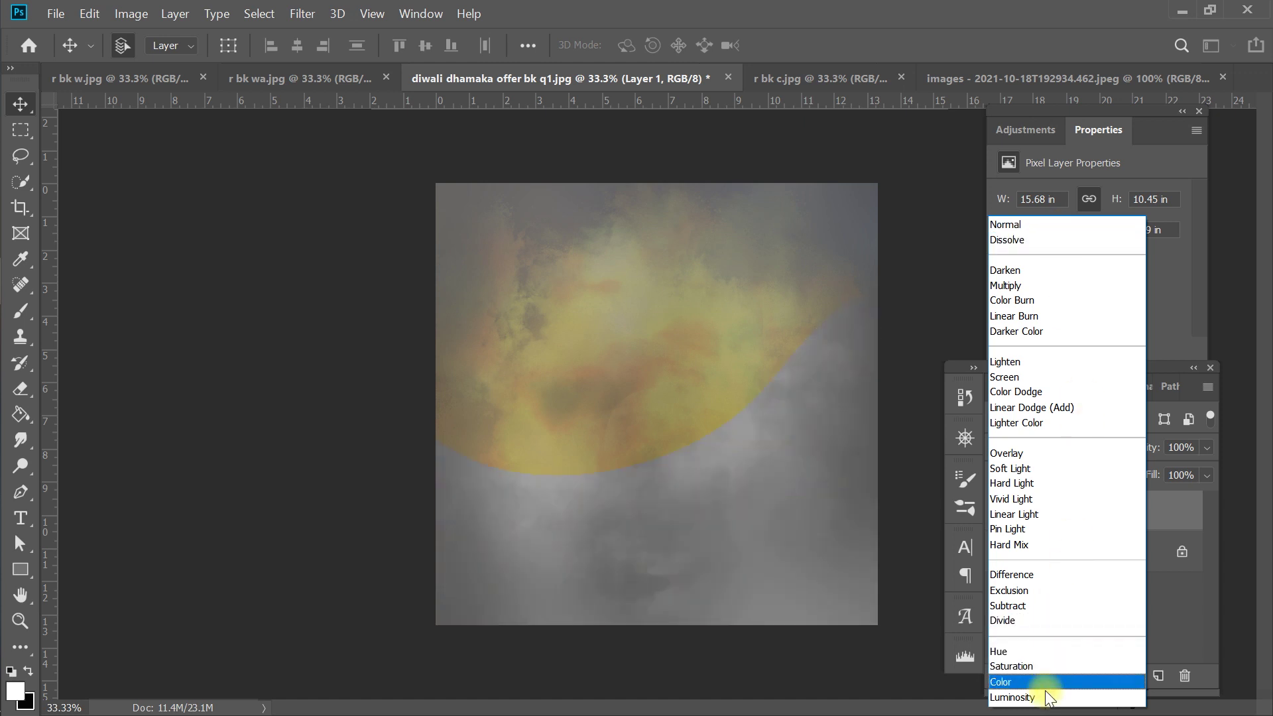
{"action": "left_click", "coordinate": [1028, 227]}
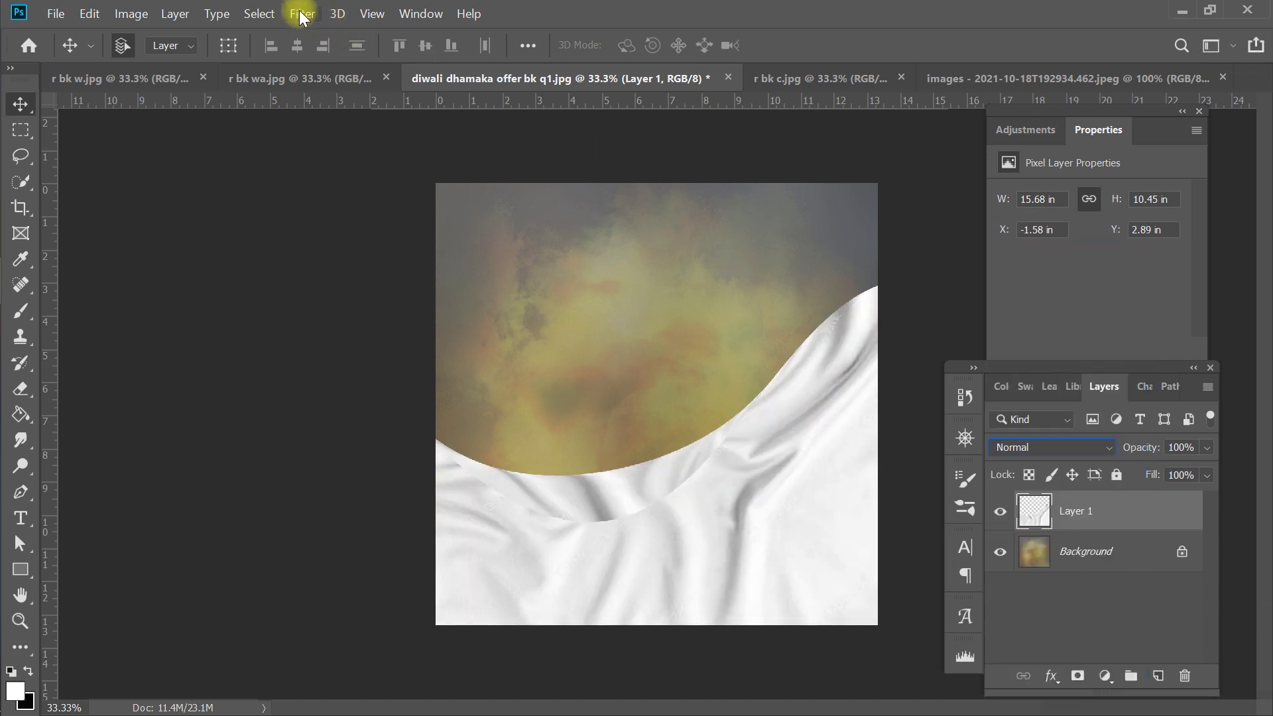
{"action": "left_click", "coordinate": [301, 13]}
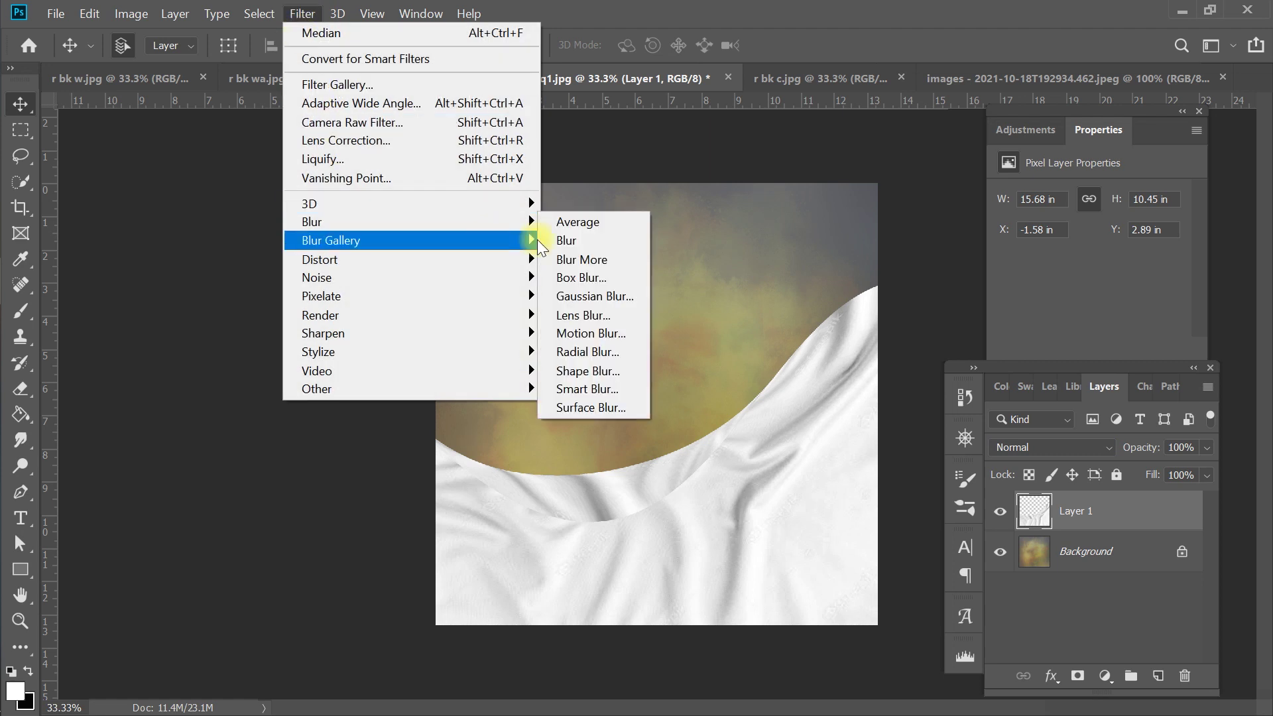
{"action": "mouse_move", "coordinate": [410, 221]}
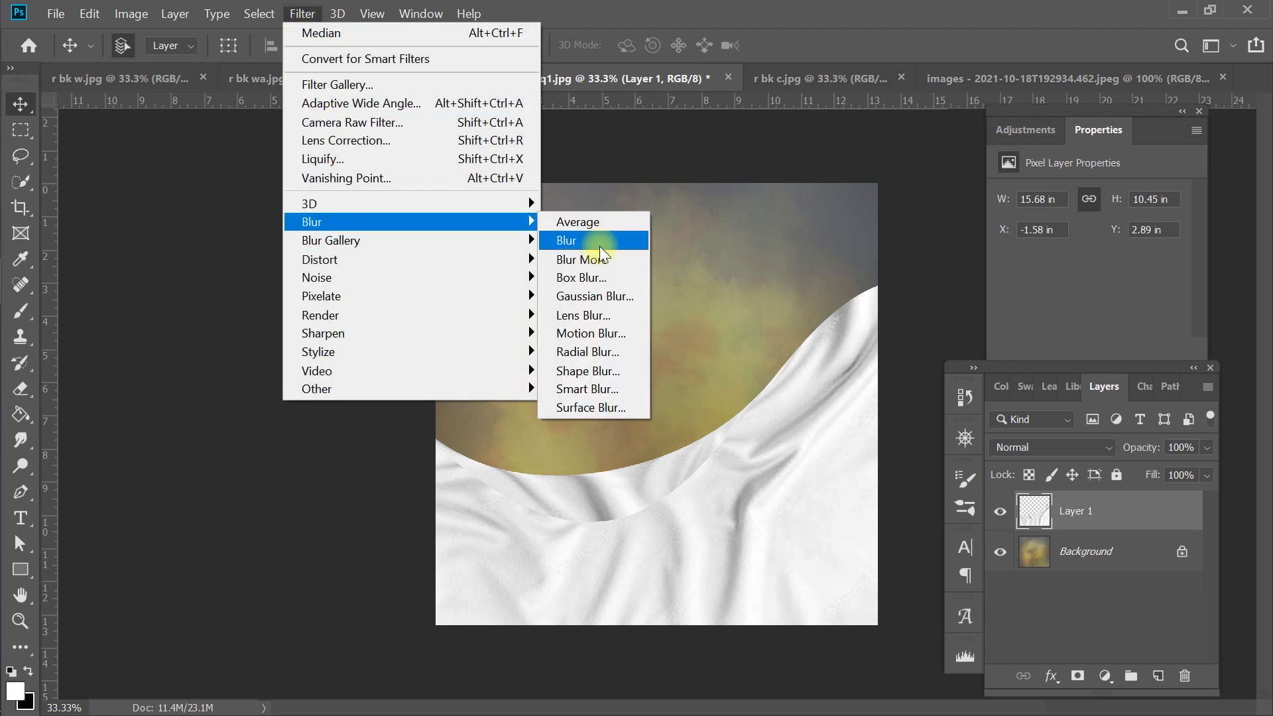
{"action": "left_click", "coordinate": [584, 278]}
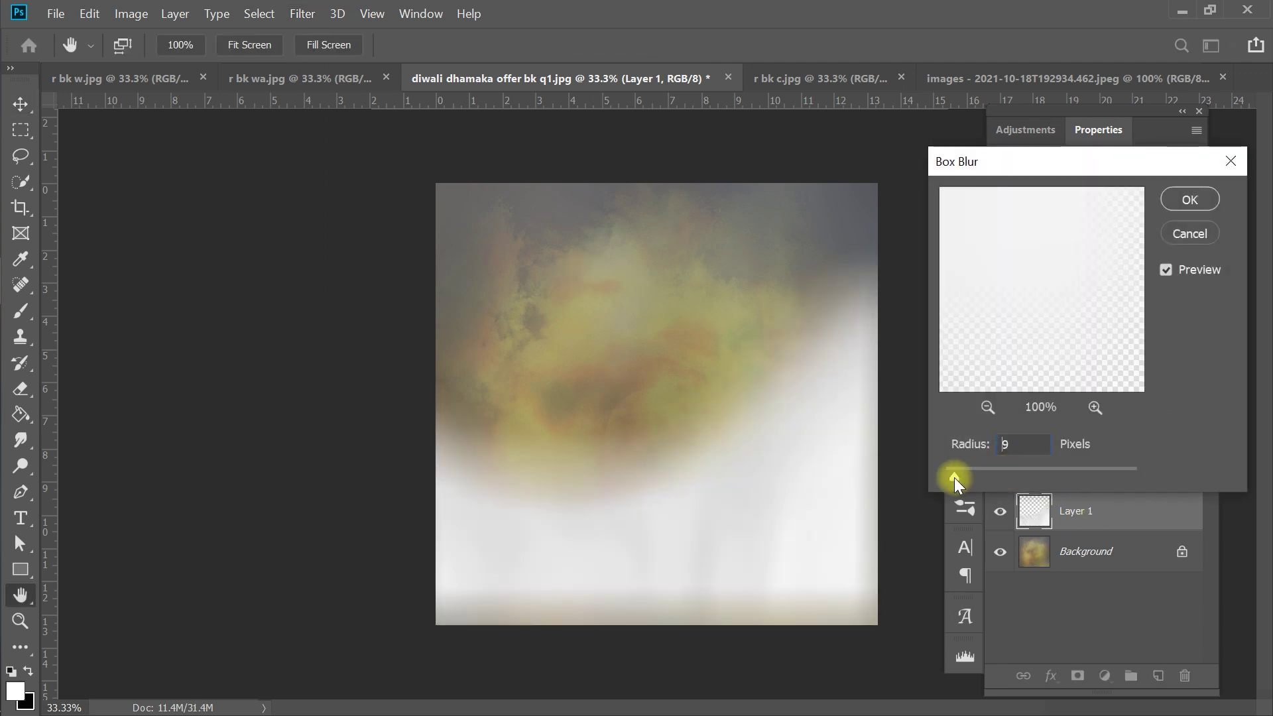
{"action": "left_click_drag", "start_coordinate": [953, 478], "coordinate": [969, 474]}
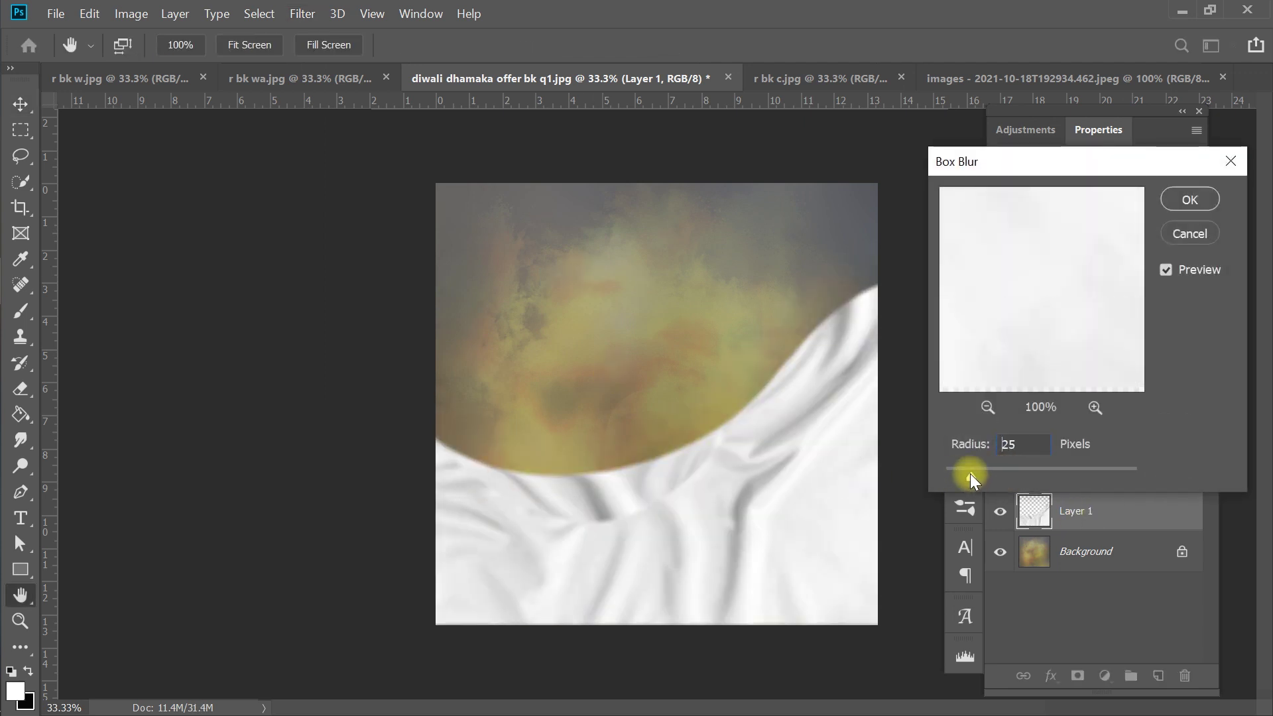
{"action": "left_click", "coordinate": [1220, 198]}
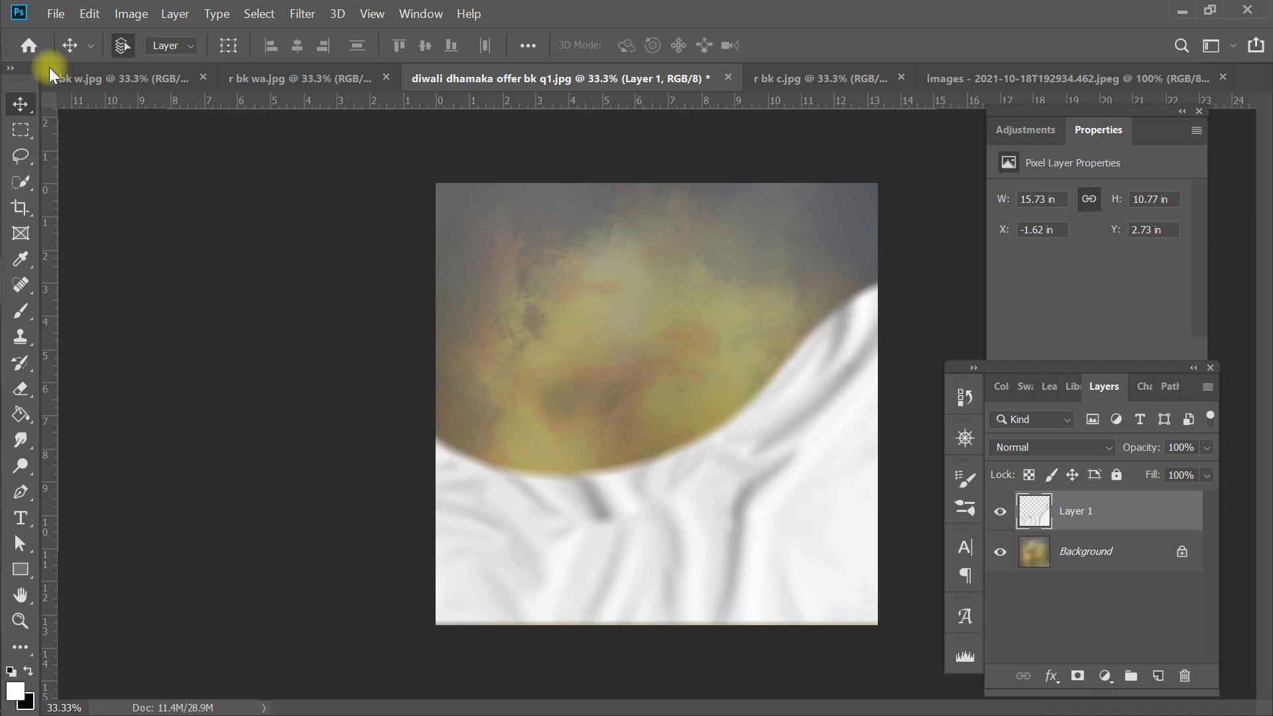
Step: Glance at the orange example, then make the teal 'r bk wa.jpg' document active
{"action": "left_click", "coordinate": [159, 81]}
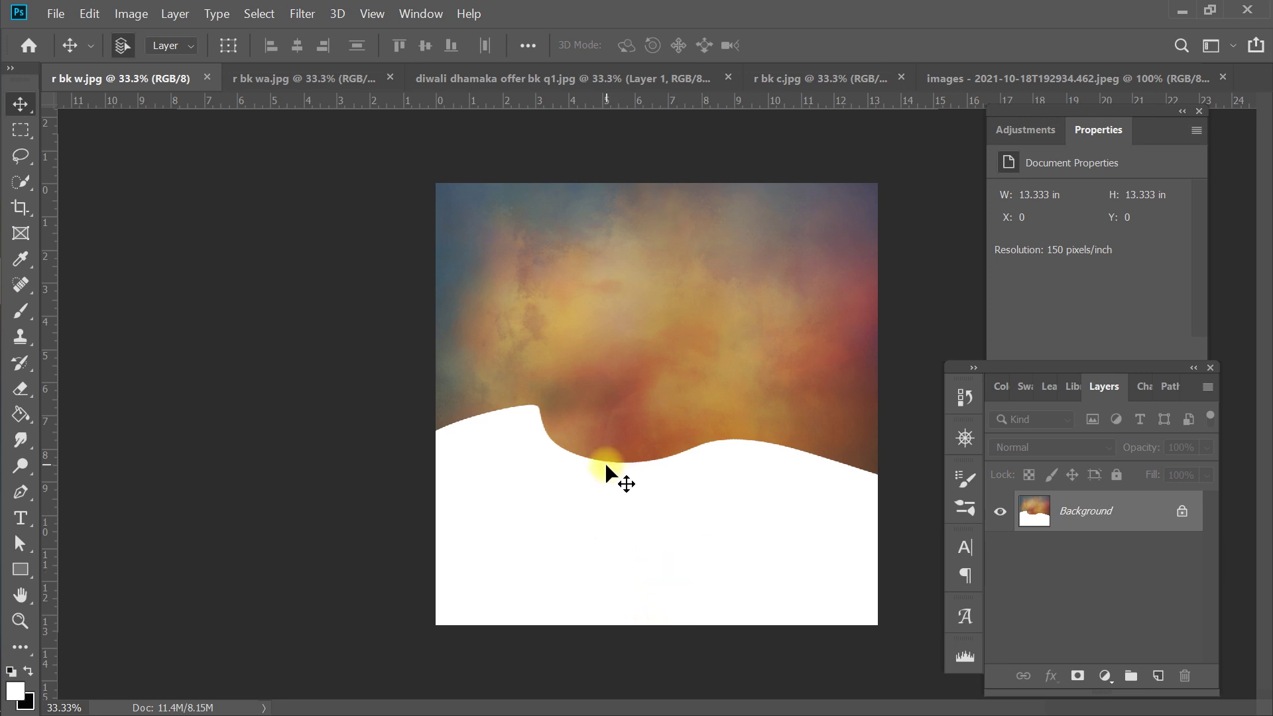
{"action": "left_click", "coordinate": [280, 75]}
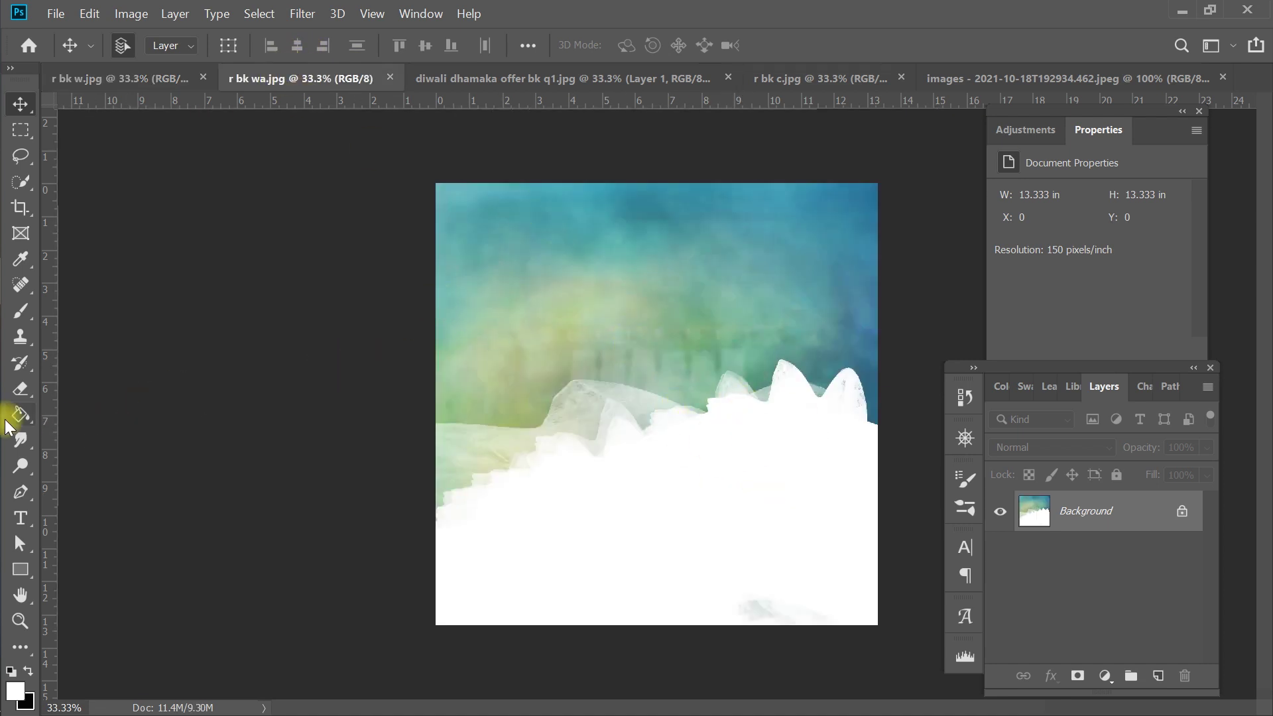
Step: Draw a large white ellipse over the lower part of the teal canvas
{"action": "left_click", "coordinate": [22, 572]}
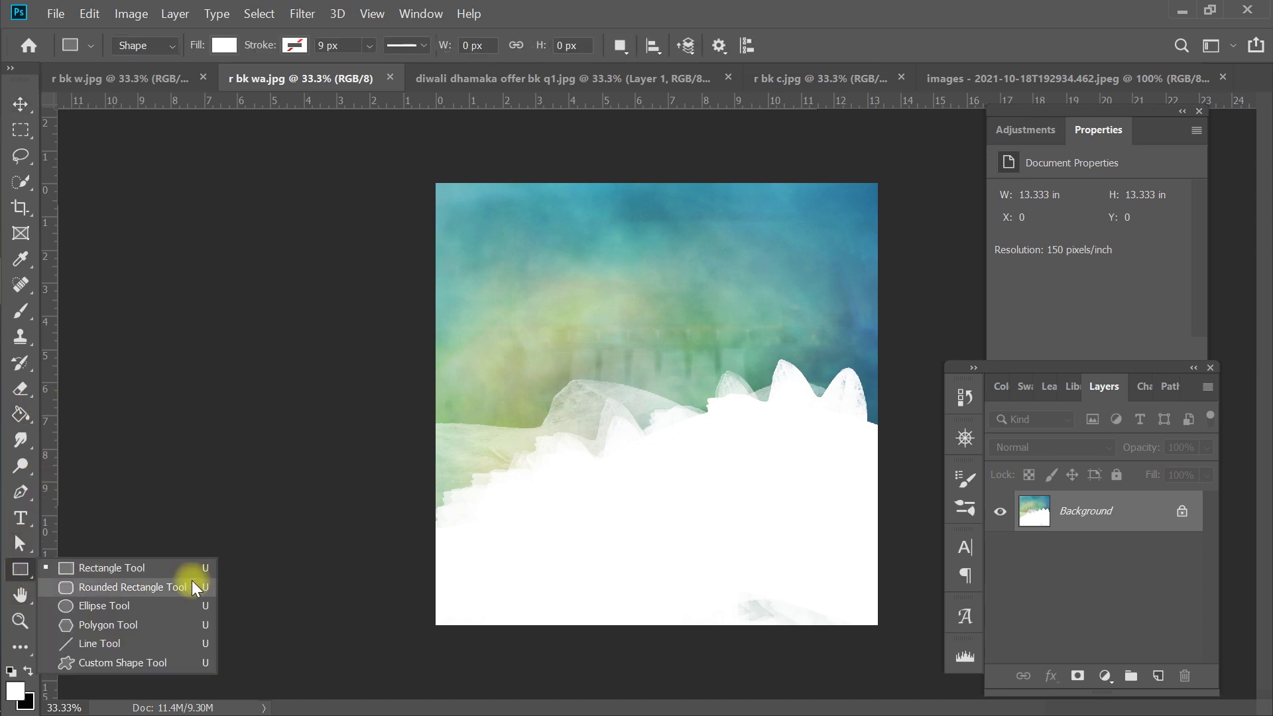
{"action": "left_click", "coordinate": [100, 614]}
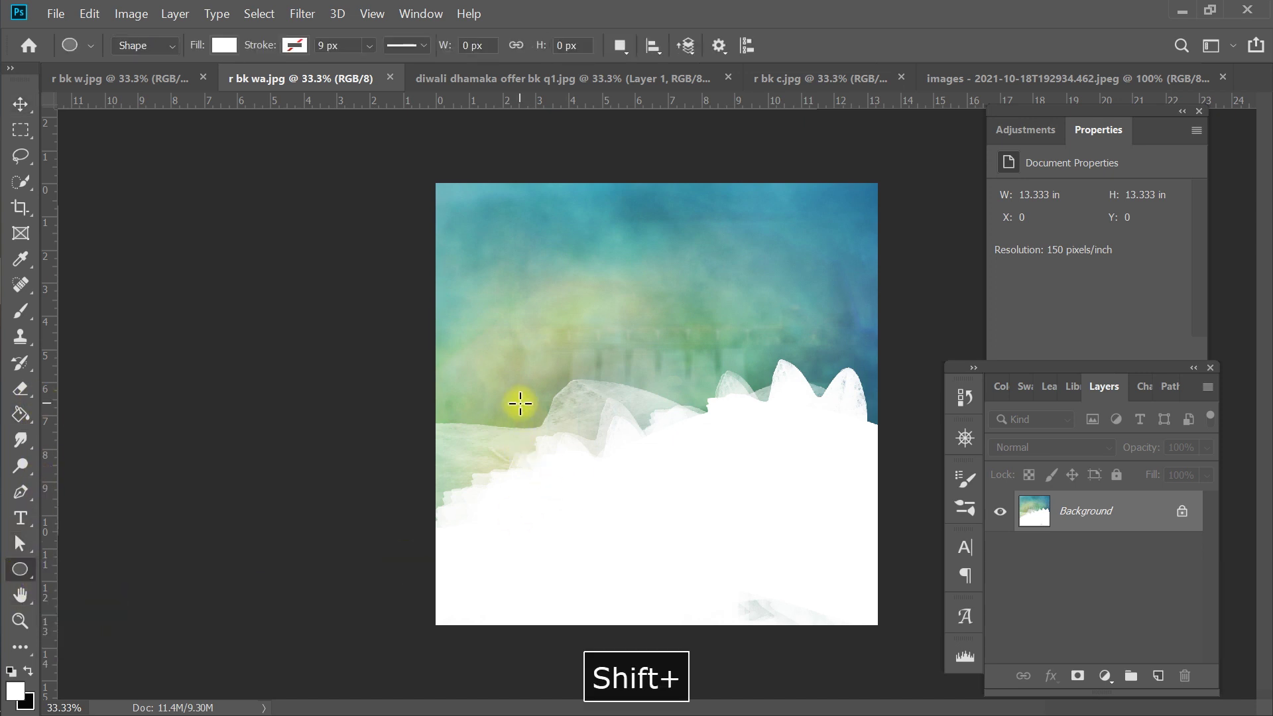
{"action": "left_click_drag", "start_coordinate": [520, 403], "coordinate": [945, 698]}
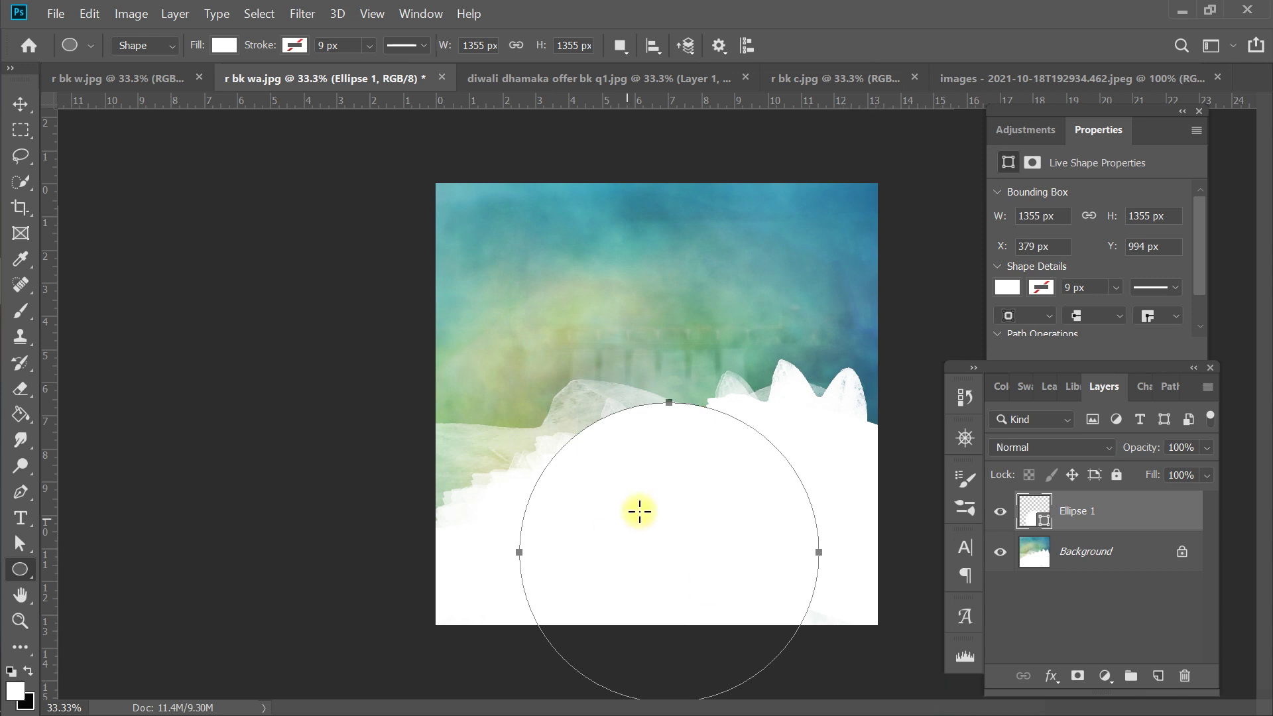
{"action": "left_click", "coordinate": [20, 104]}
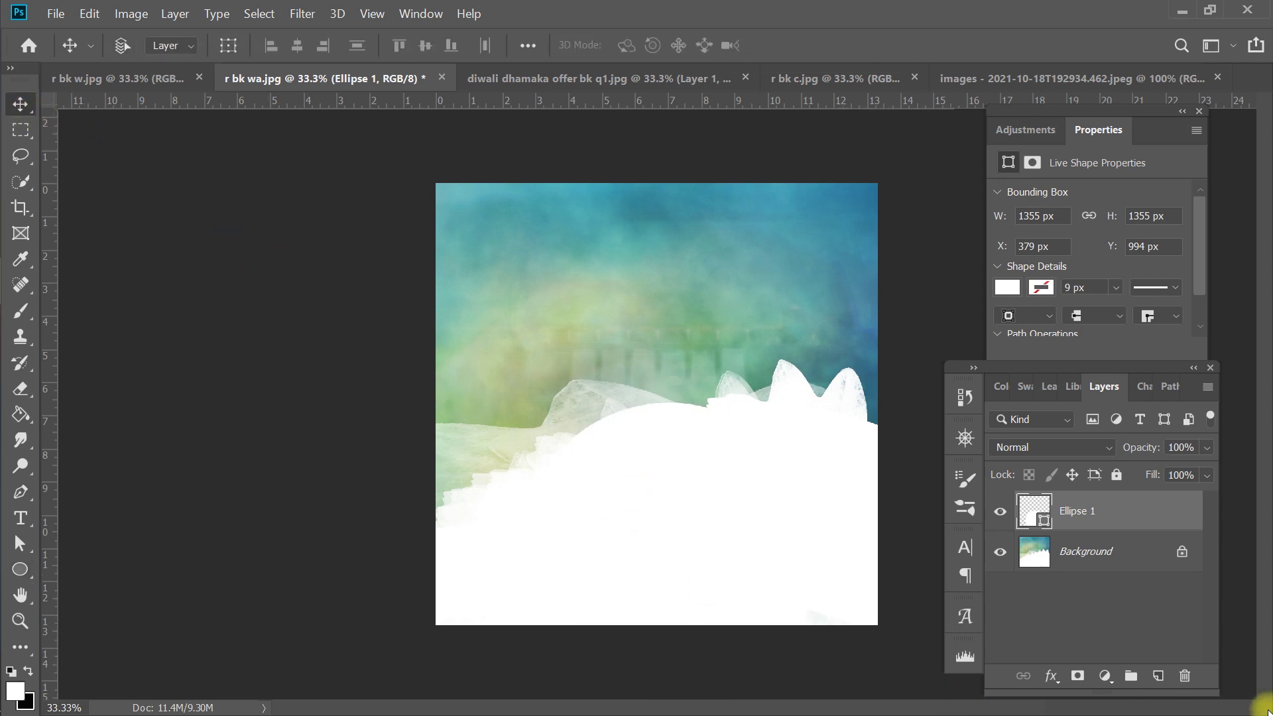
Step: Warp the white ellipse, bulging its right side and stretching its lower left outward
{"action": "key", "text": "ctrl+t"}
{"action": "left_click", "coordinate": [822, 46]}
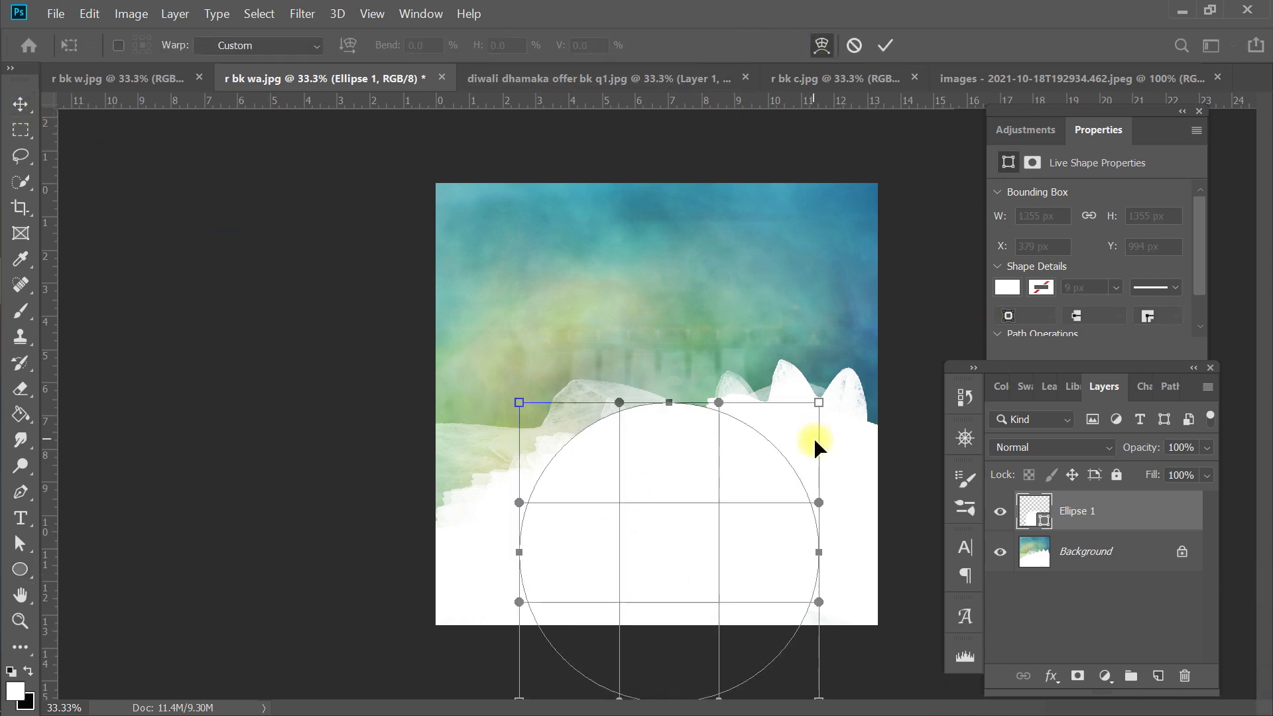
{"action": "left_click_drag", "start_coordinate": [820, 503], "coordinate": [854, 503]}
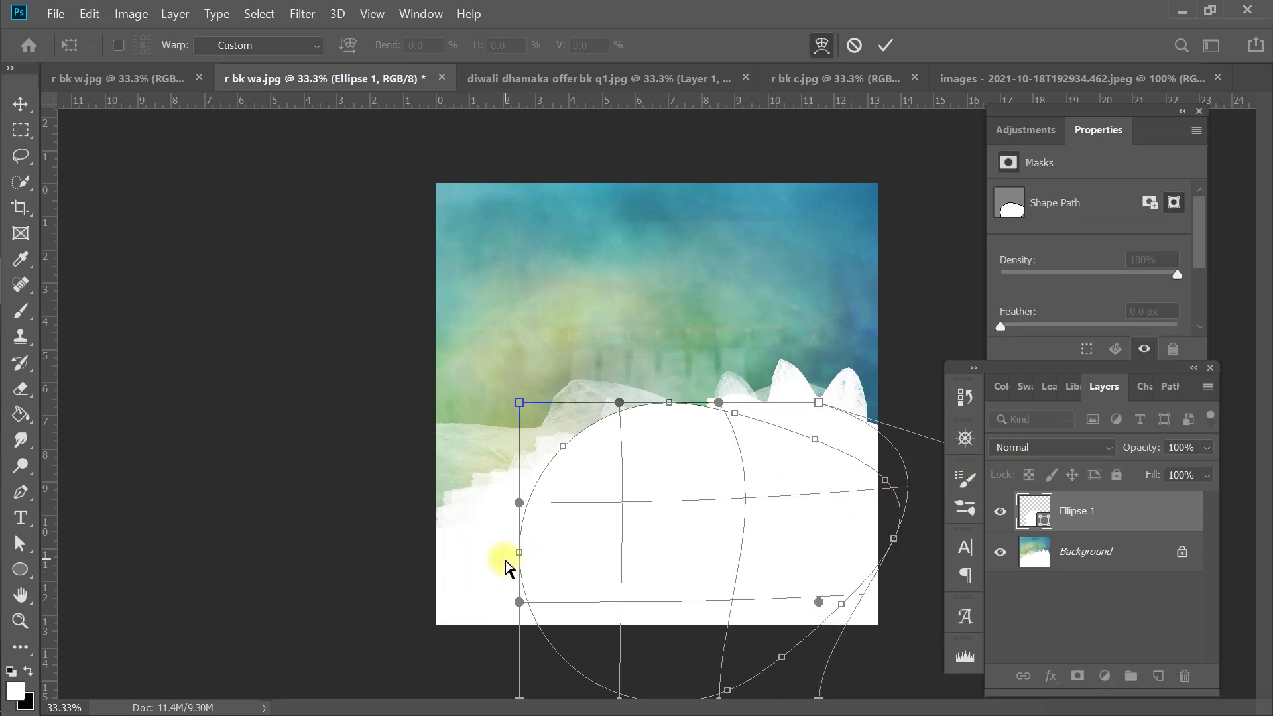
{"action": "left_click_drag", "start_coordinate": [519, 602], "coordinate": [61, 631]}
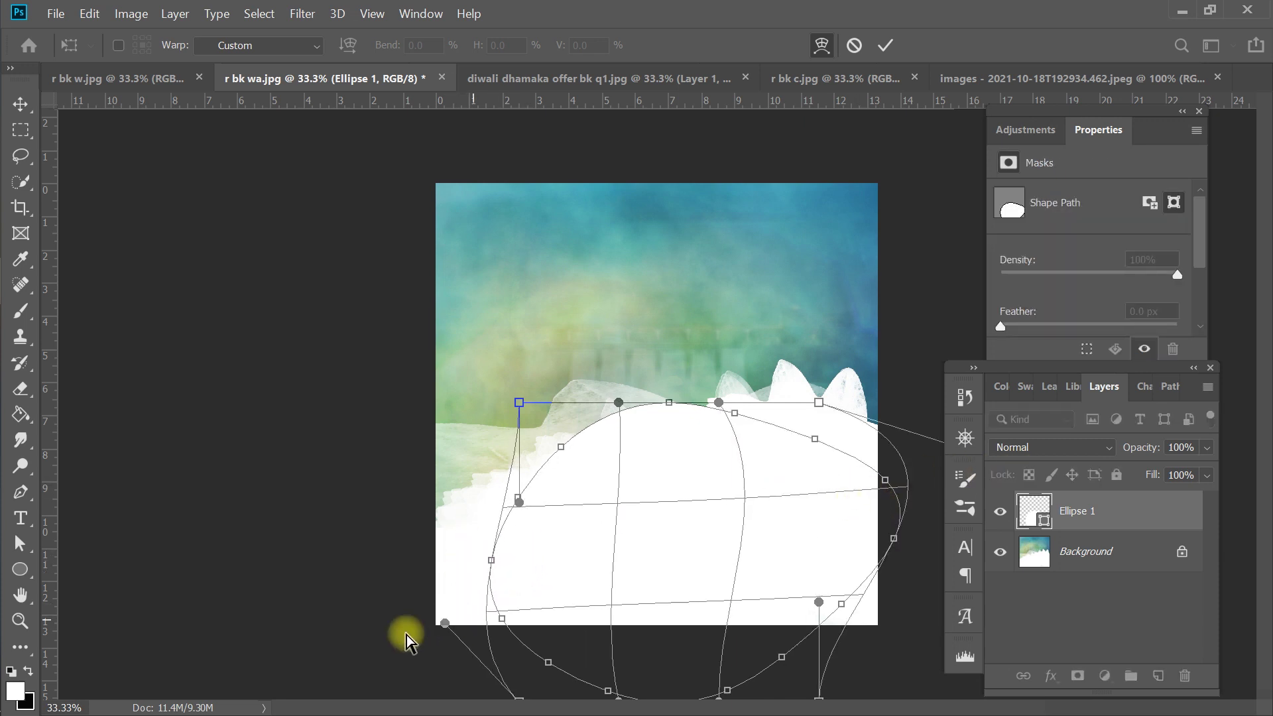
{"action": "left_click", "coordinate": [887, 46]}
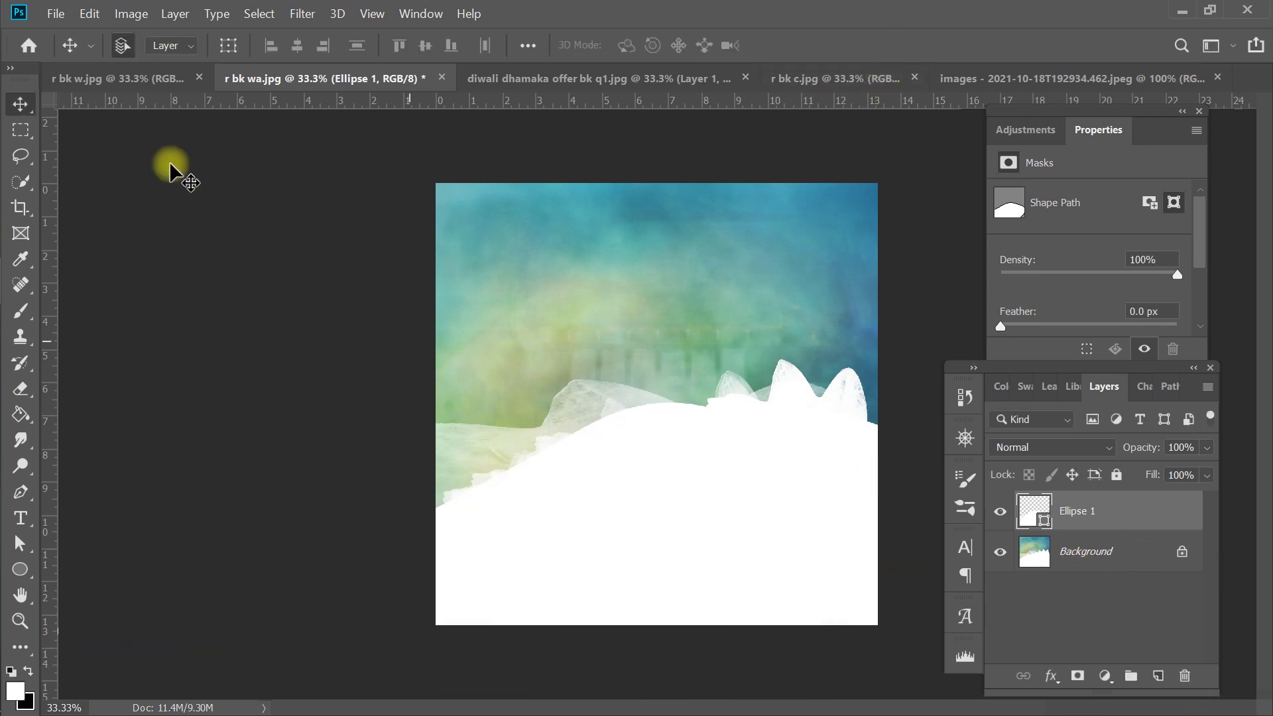
Step: On a new layer, paint a white leafy fringe along the white edge with a leaf brush
{"action": "left_click", "coordinate": [20, 311]}
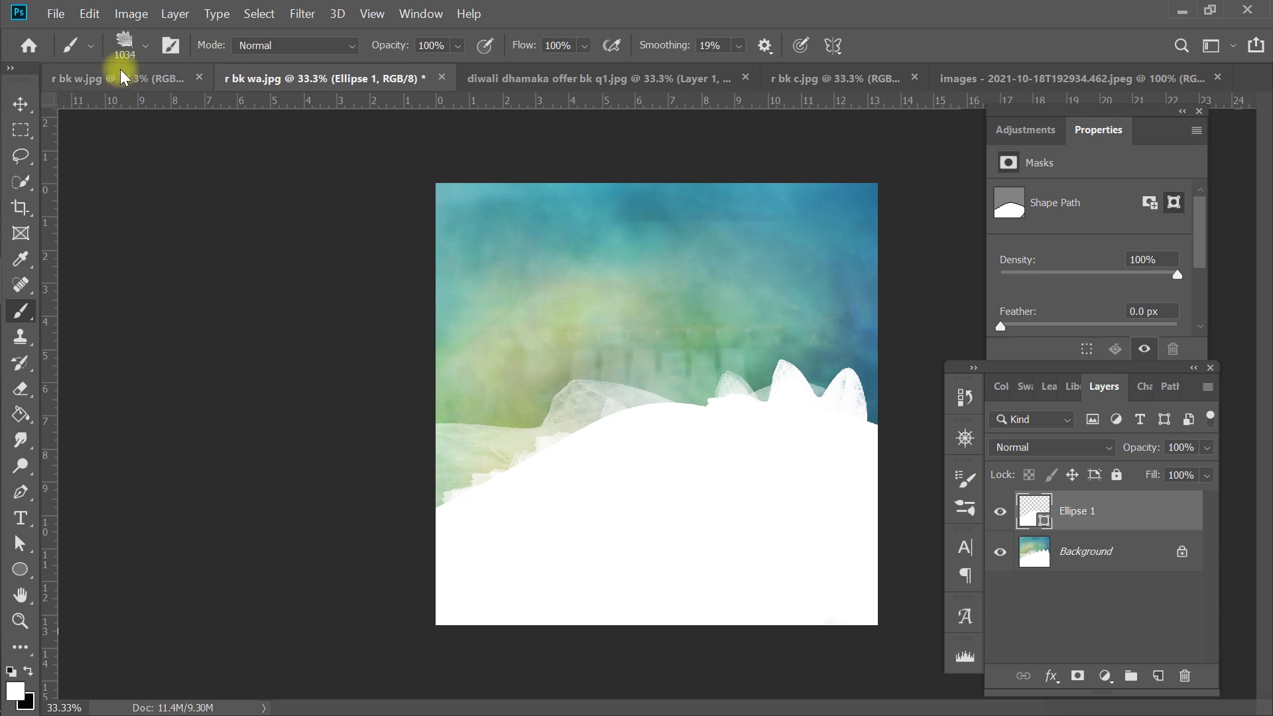
{"action": "left_click", "coordinate": [125, 45]}
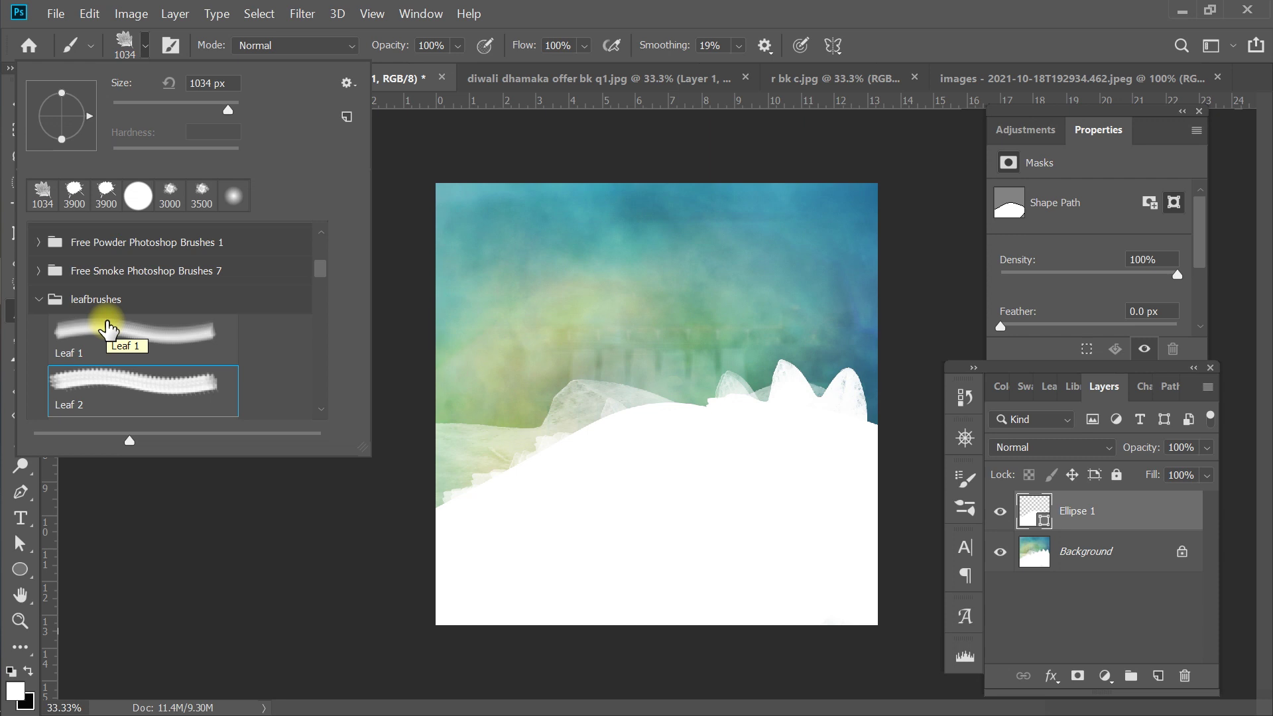
{"action": "left_click", "coordinate": [125, 45]}
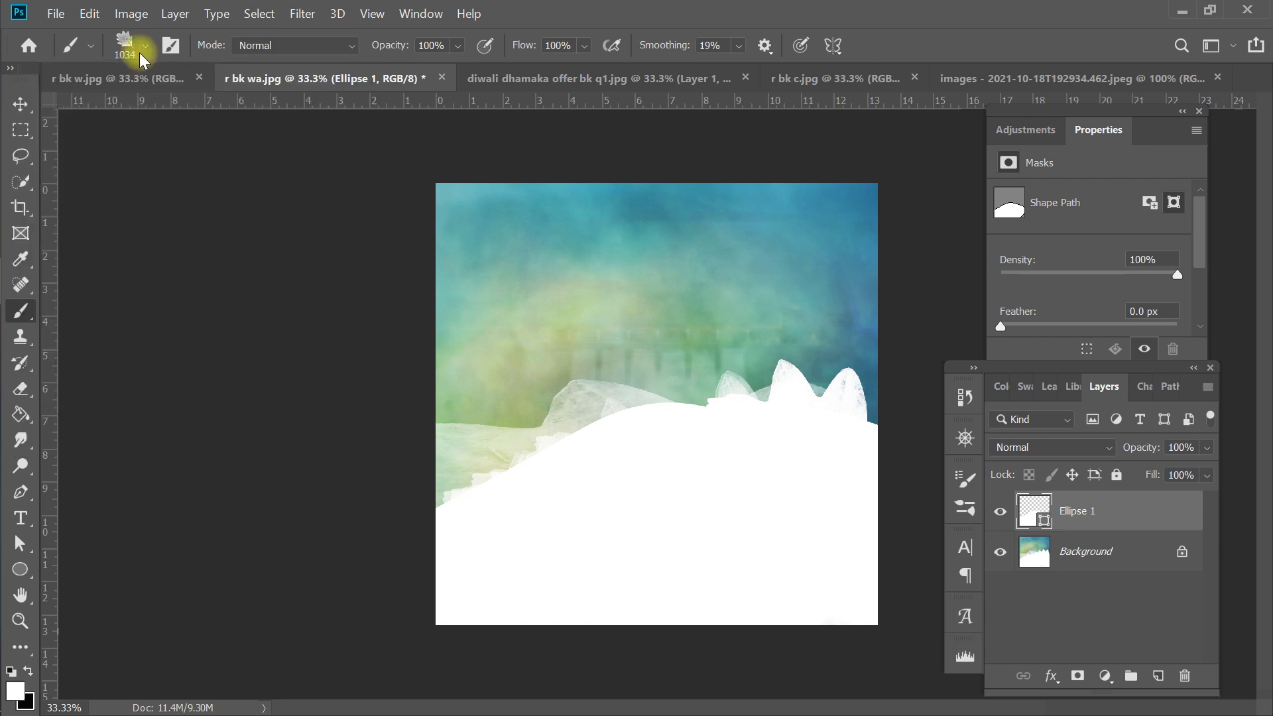
{"action": "left_click", "coordinate": [1159, 676]}
{"action": "left_click", "coordinate": [789, 435]}
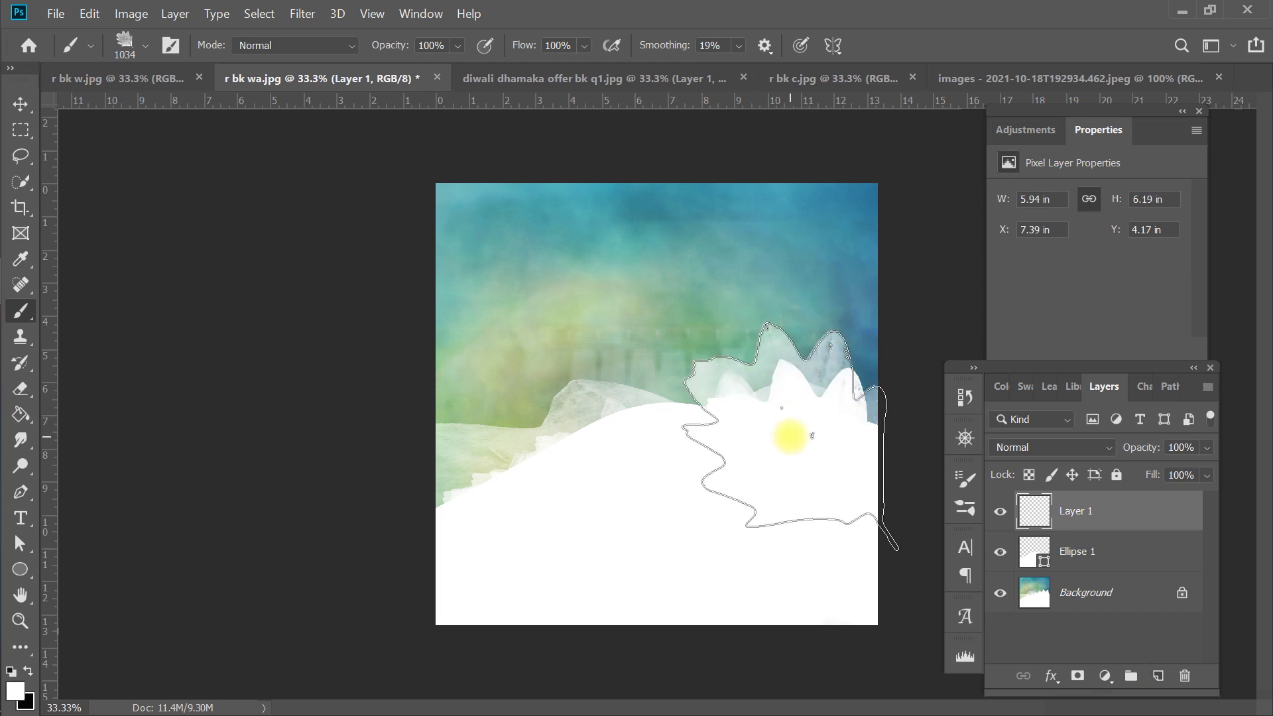
{"action": "mouse_move", "coordinate": [812, 436]}
{"action": "left_mouse_down"}
{"action": "mouse_move", "coordinate": [524, 517]}
{"action": "mouse_move", "coordinate": [540, 501]}
{"action": "left_mouse_up"}
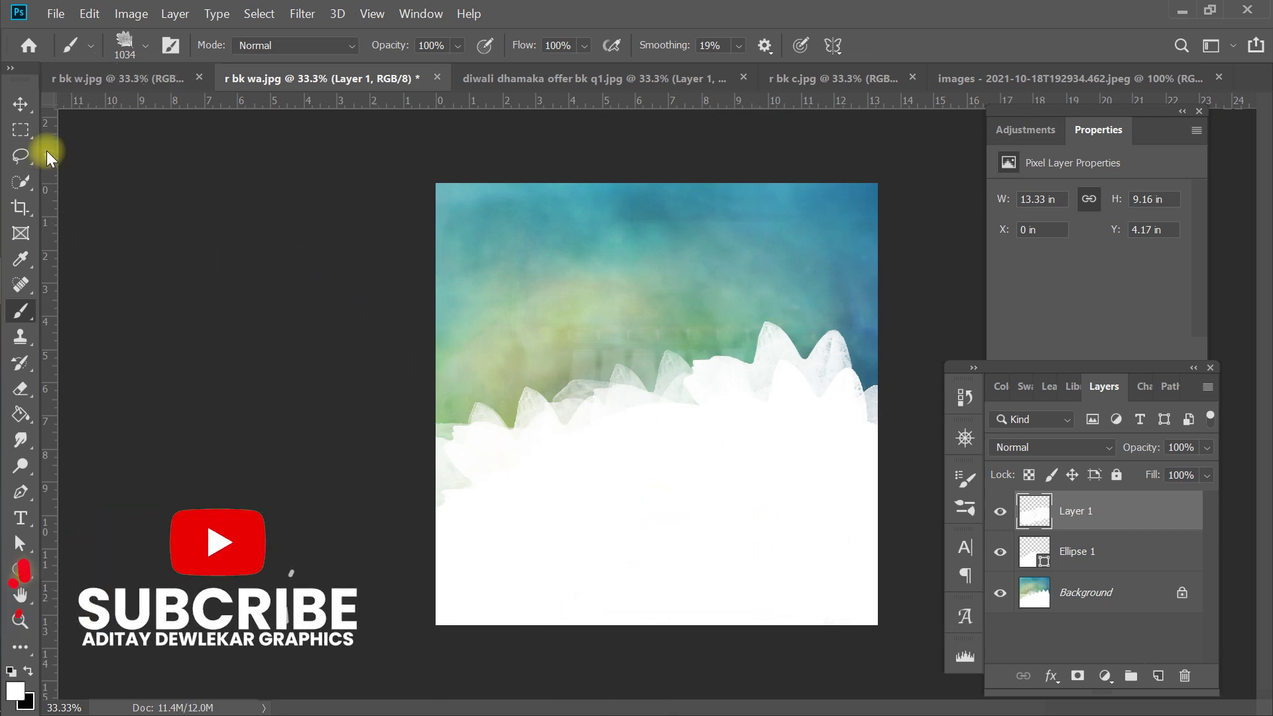
{"action": "left_click", "coordinate": [19, 104]}
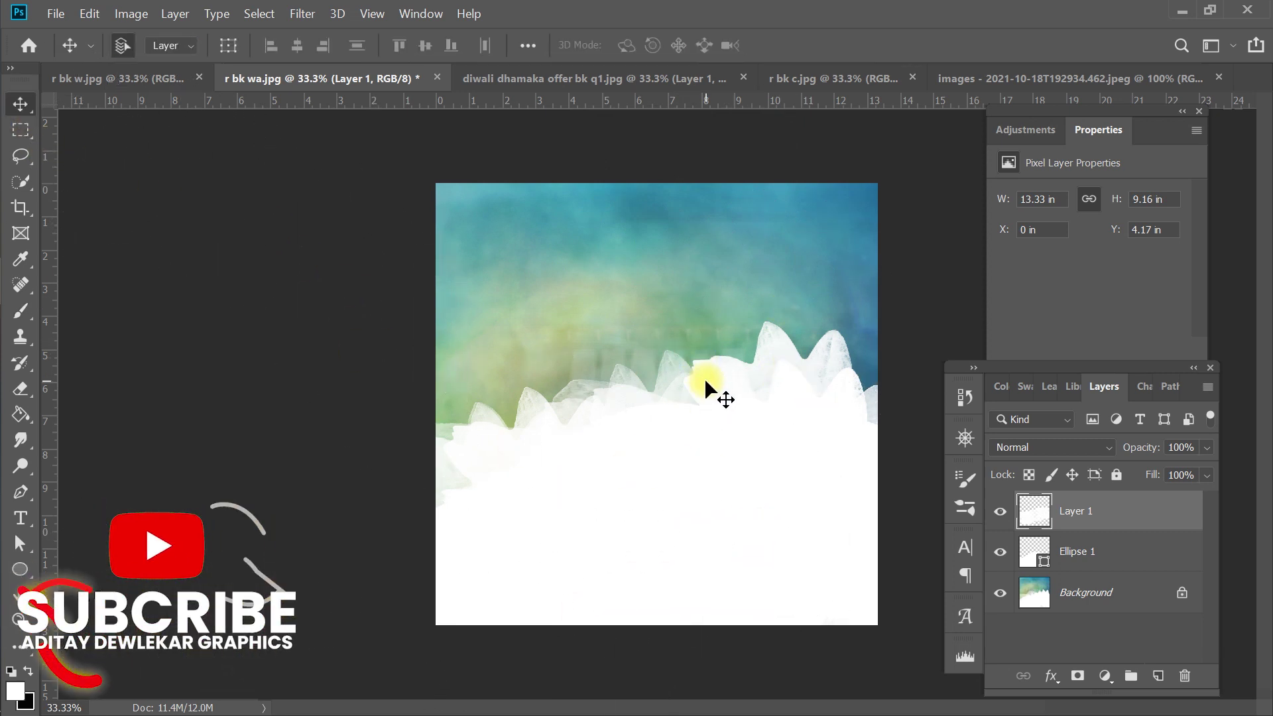
Step: Cycle through the document tabs to the blue-purple 'r bk c.jpg' background
{"action": "left_click_drag", "start_coordinate": [704, 382], "coordinate": [259, 96]}
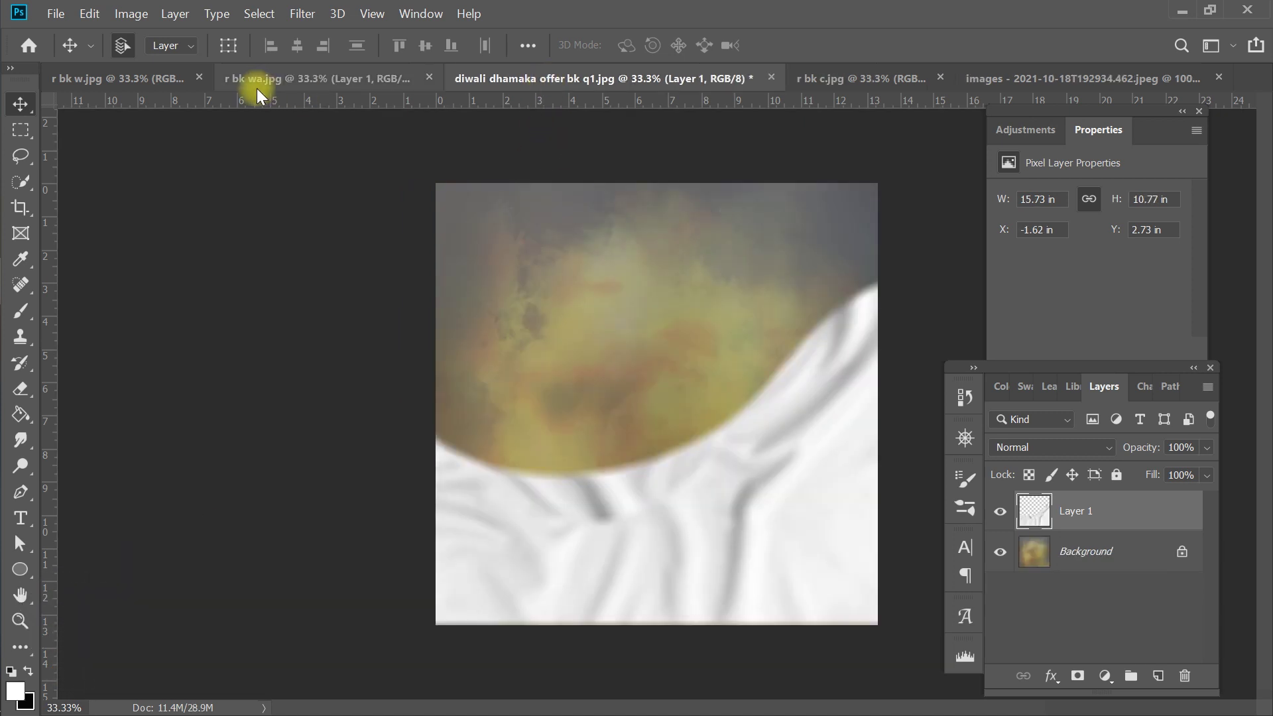
{"action": "left_click", "coordinate": [257, 89]}
{"action": "left_click", "coordinate": [172, 89]}
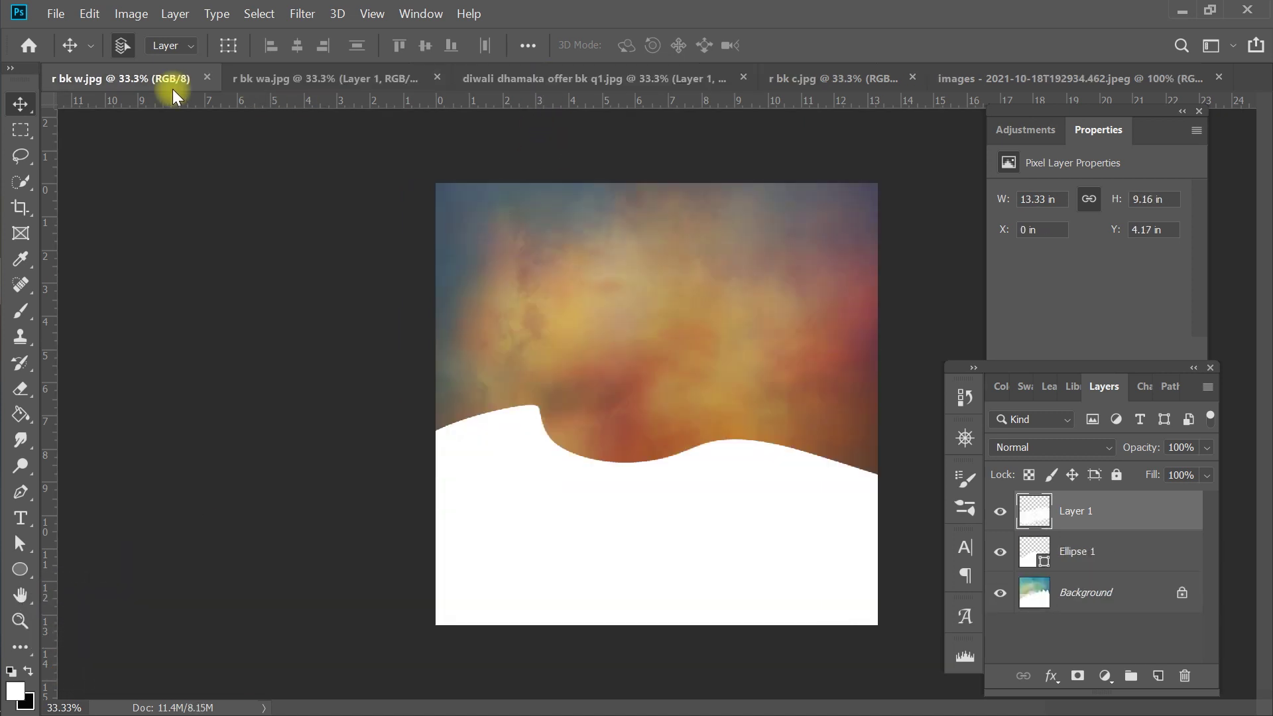
{"action": "left_click", "coordinate": [792, 86]}
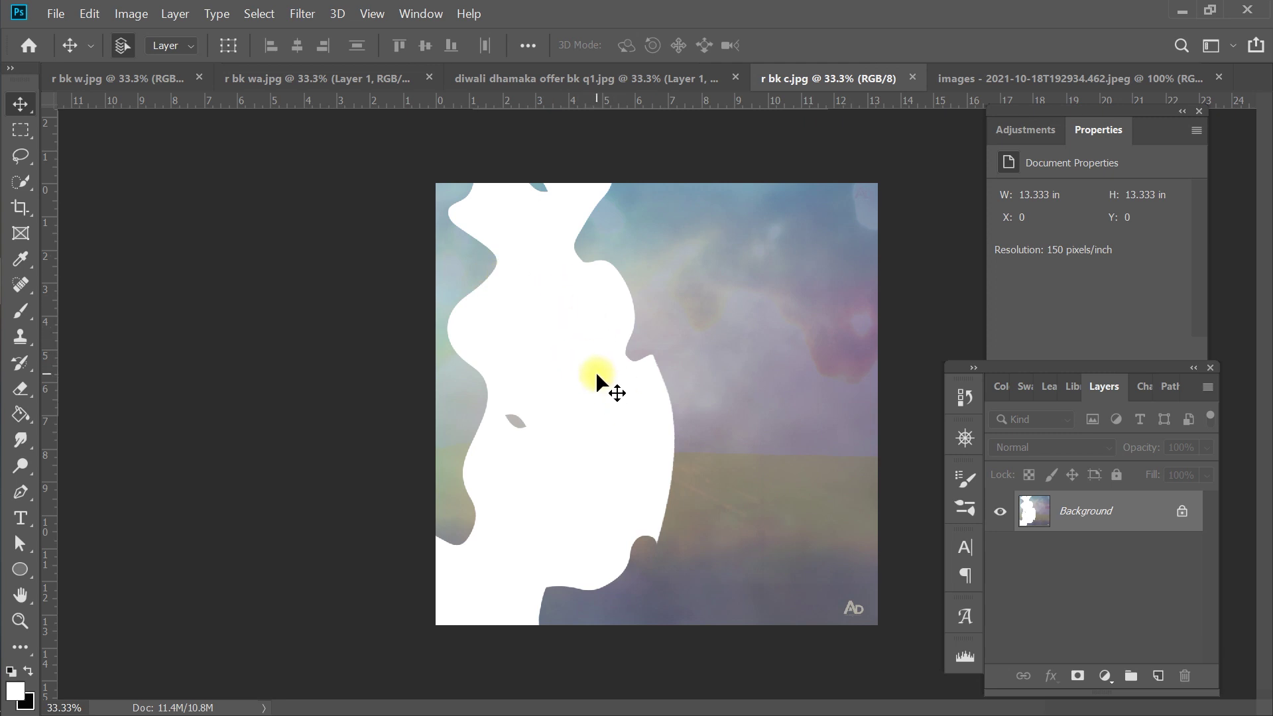
{"action": "left_click", "coordinate": [20, 311]}
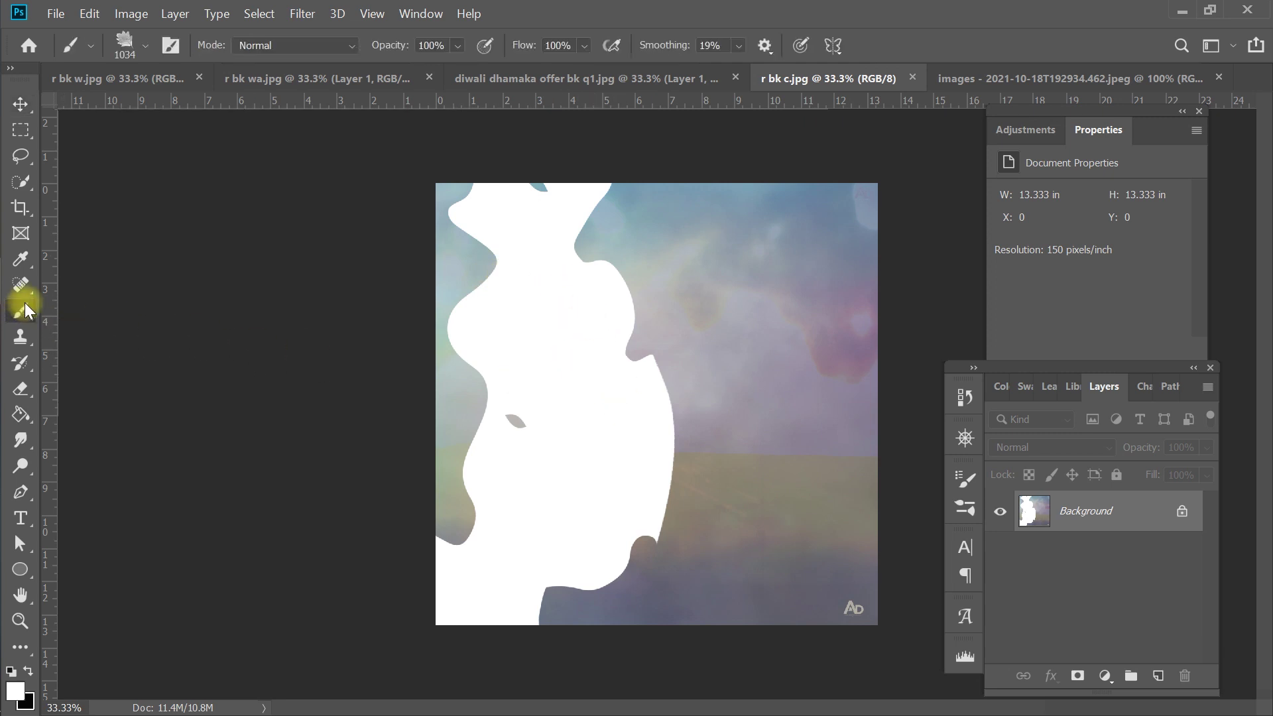
Step: Draw a tall white ellipse over the left-centre of the pastel image
{"action": "left_click", "coordinate": [20, 569]}
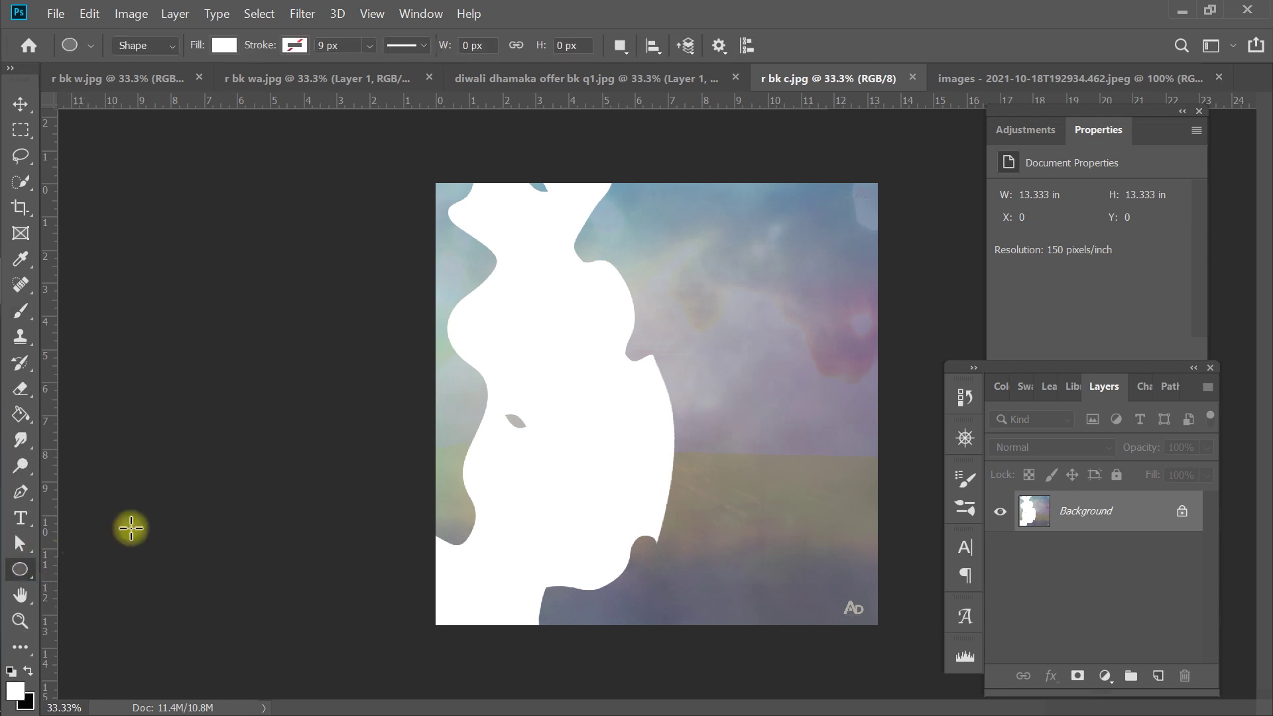
{"action": "mouse_move", "coordinate": [476, 166]}
{"action": "left_mouse_down"}
{"action": "mouse_move", "coordinate": [743, 668]}
{"action": "mouse_move", "coordinate": [719, 650]}
{"action": "left_mouse_up"}
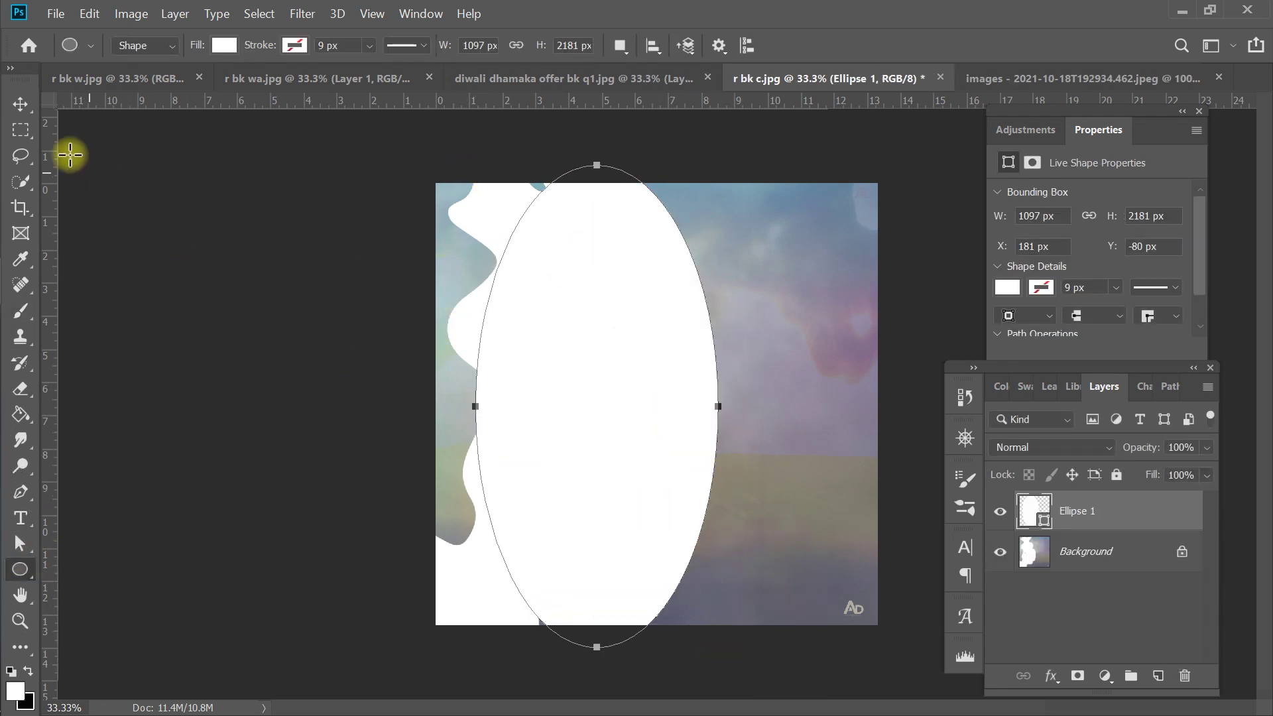
{"action": "left_click", "coordinate": [20, 104]}
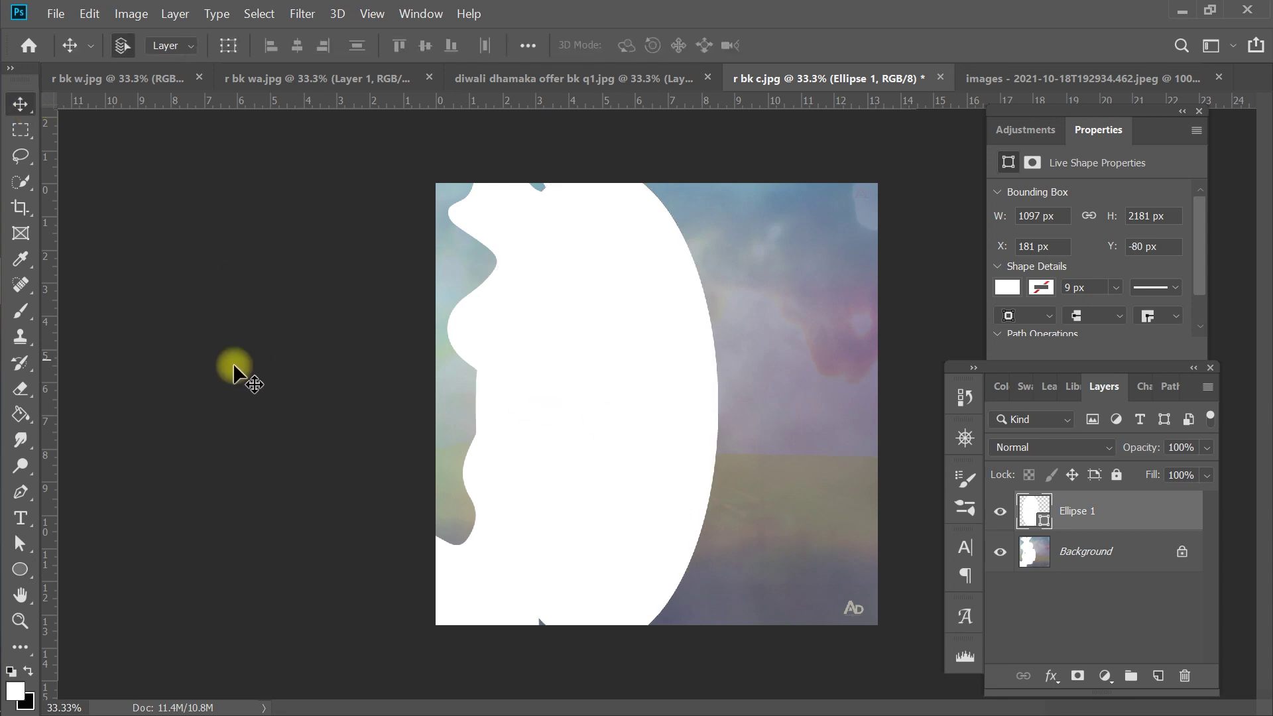
{"action": "left_click", "coordinate": [24, 392]}
{"action": "left_click", "coordinate": [140, 53]}
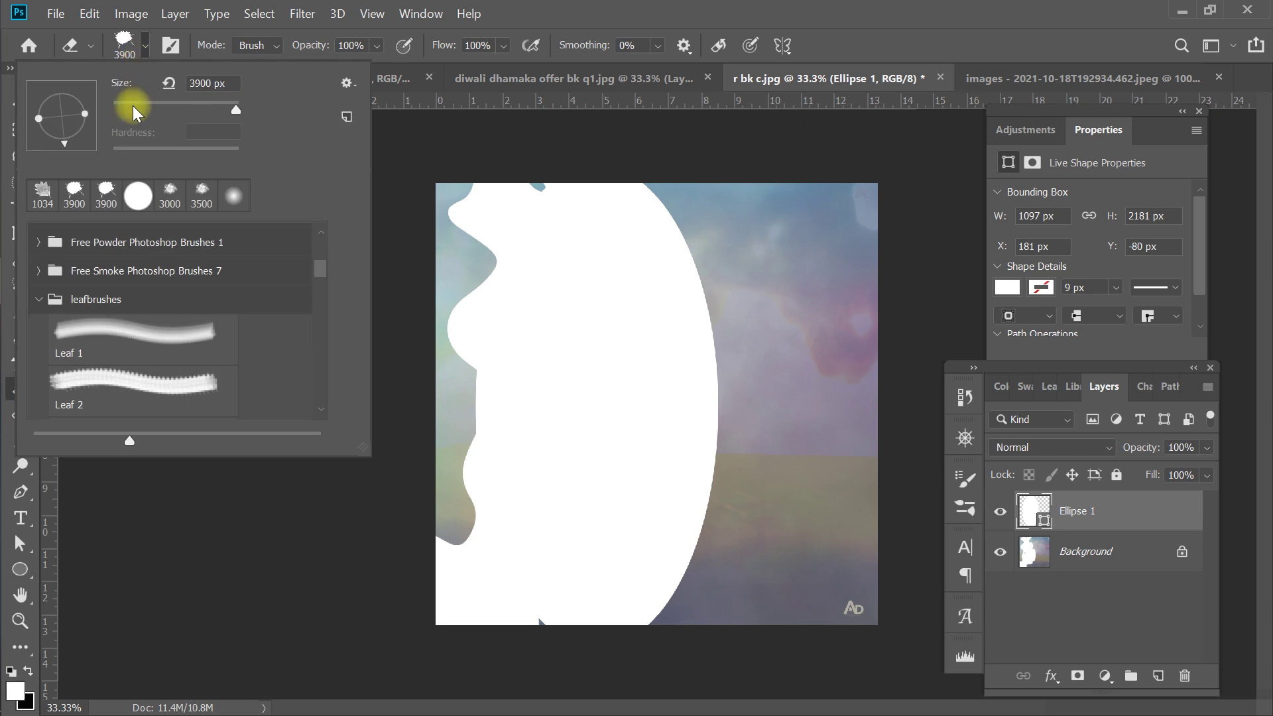
Step: Browse the brush folders and set the eraser to the 2500 px dry-brush stroke 1 from Free Name Photoshop Brushes
{"action": "left_click", "coordinate": [74, 194]}
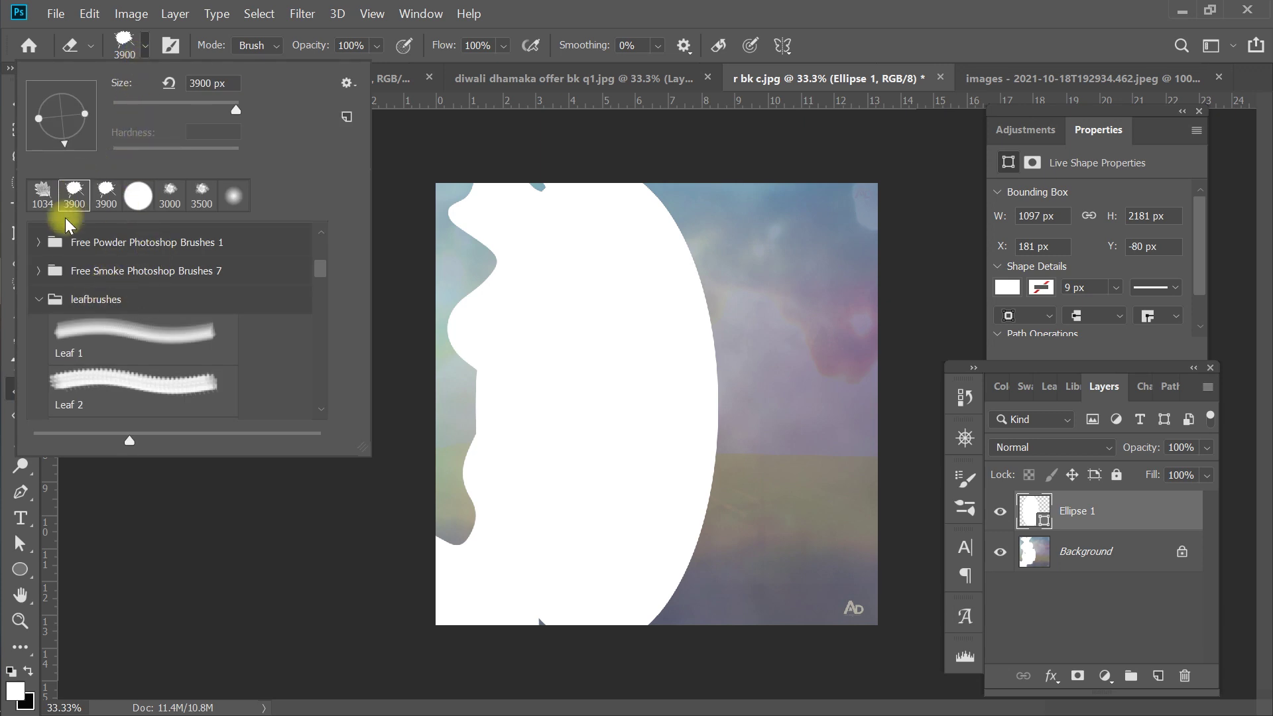
{"action": "left_click", "coordinate": [41, 300]}
{"action": "left_click", "coordinate": [38, 243]}
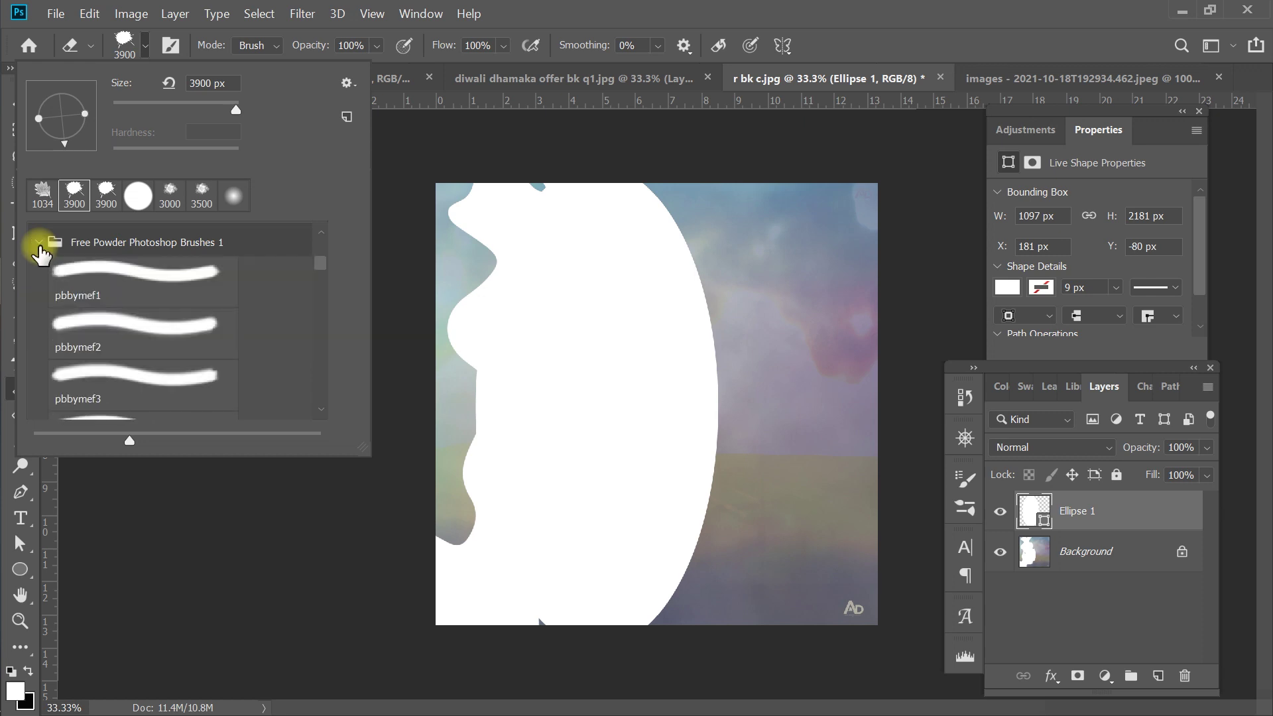
{"action": "left_click", "coordinate": [40, 244]}
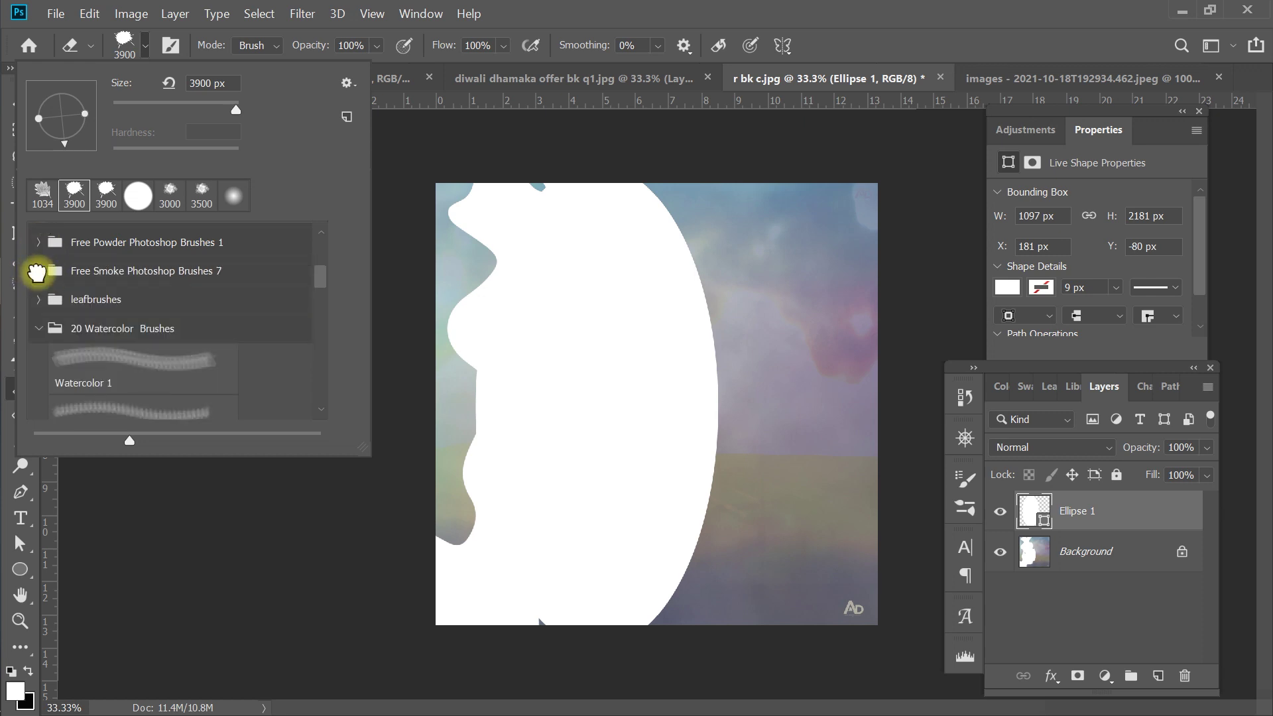
{"action": "left_click", "coordinate": [38, 271]}
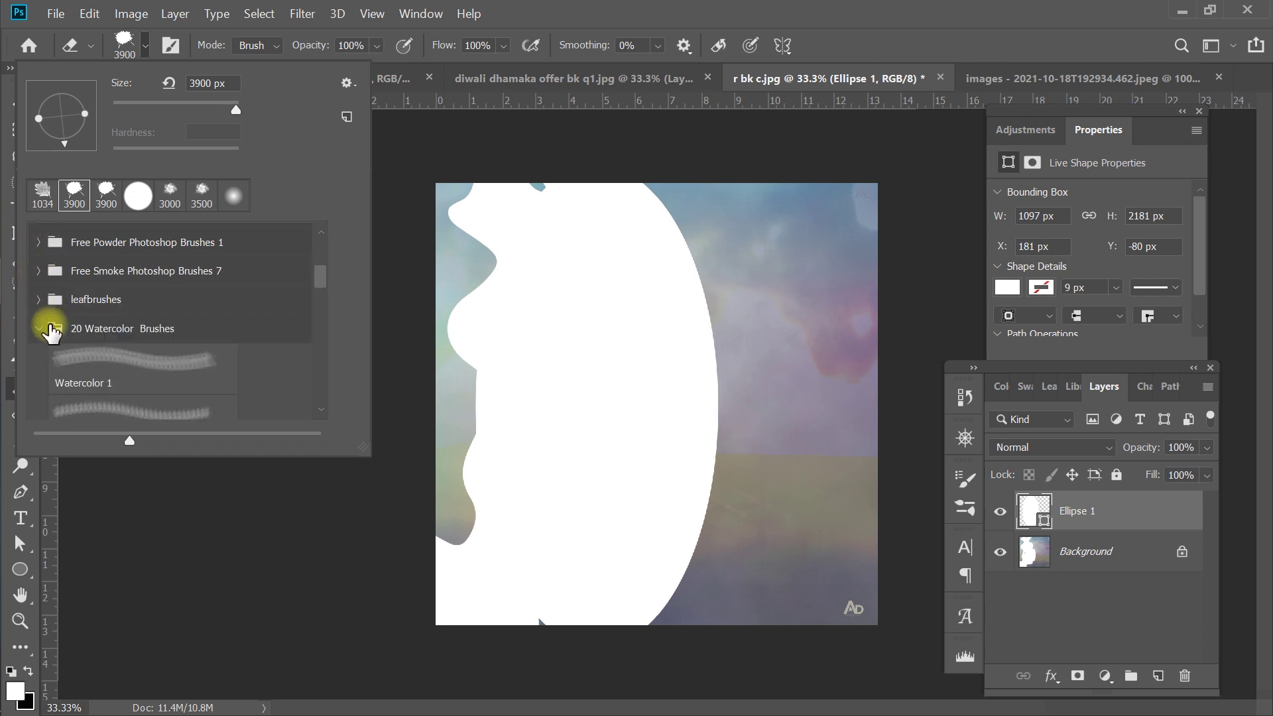
{"action": "left_click", "coordinate": [77, 363]}
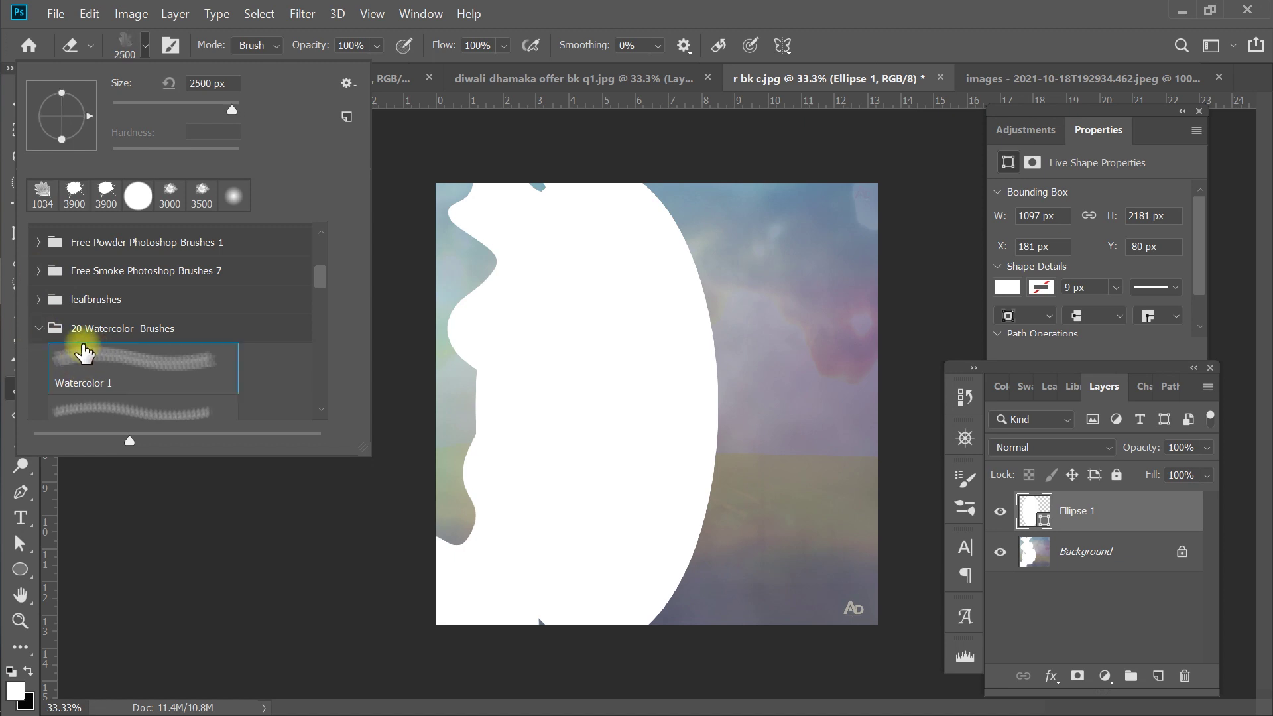
{"action": "left_click", "coordinate": [37, 329]}
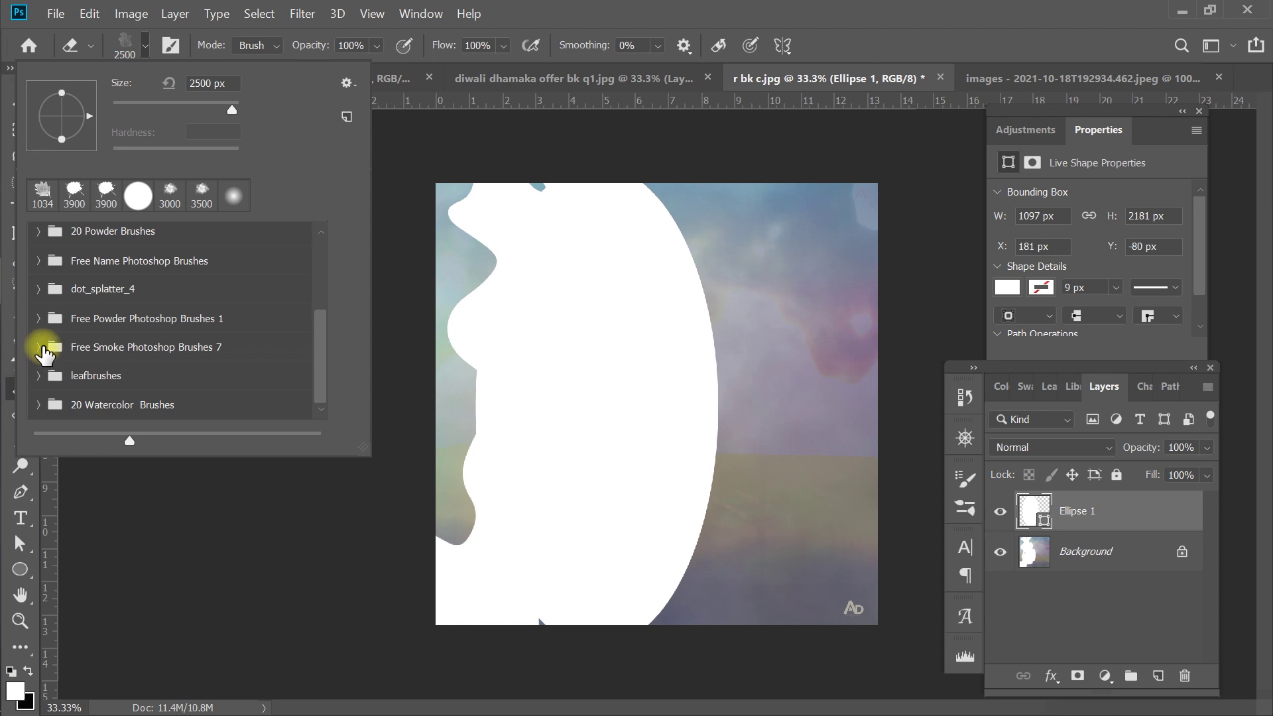
{"action": "left_click", "coordinate": [38, 289]}
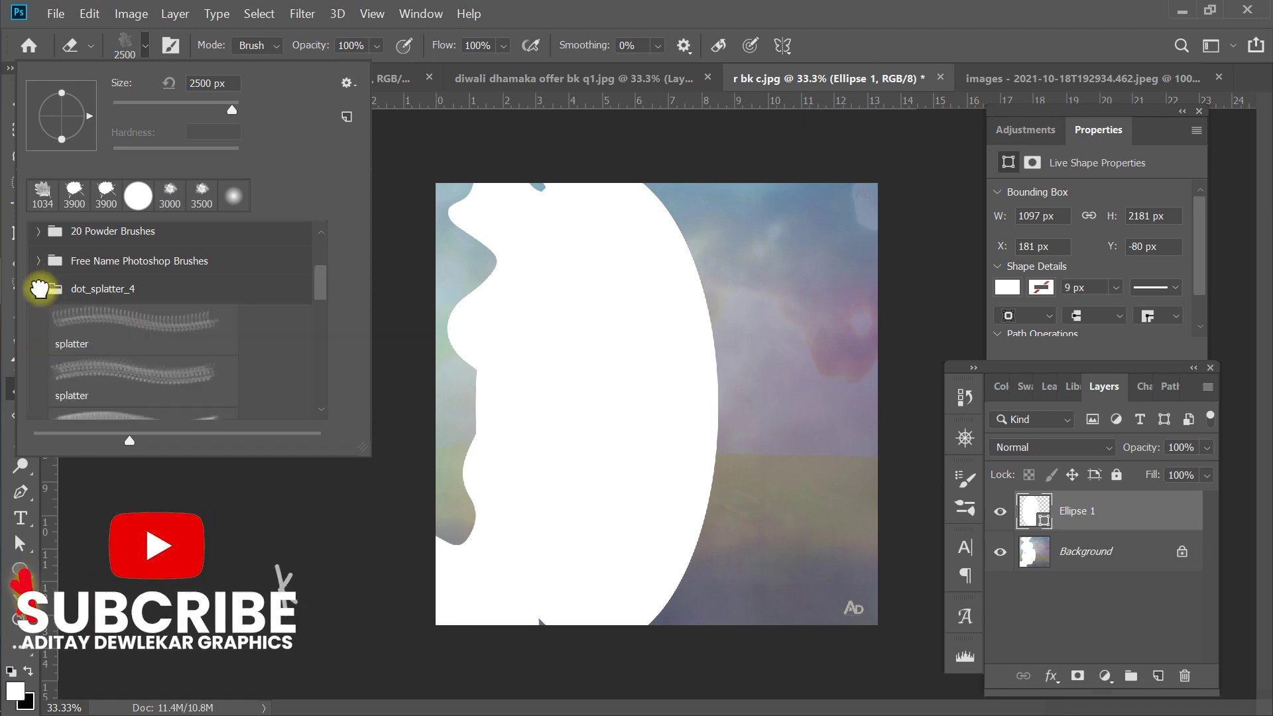
{"action": "left_click", "coordinate": [38, 289]}
{"action": "left_click", "coordinate": [39, 261]}
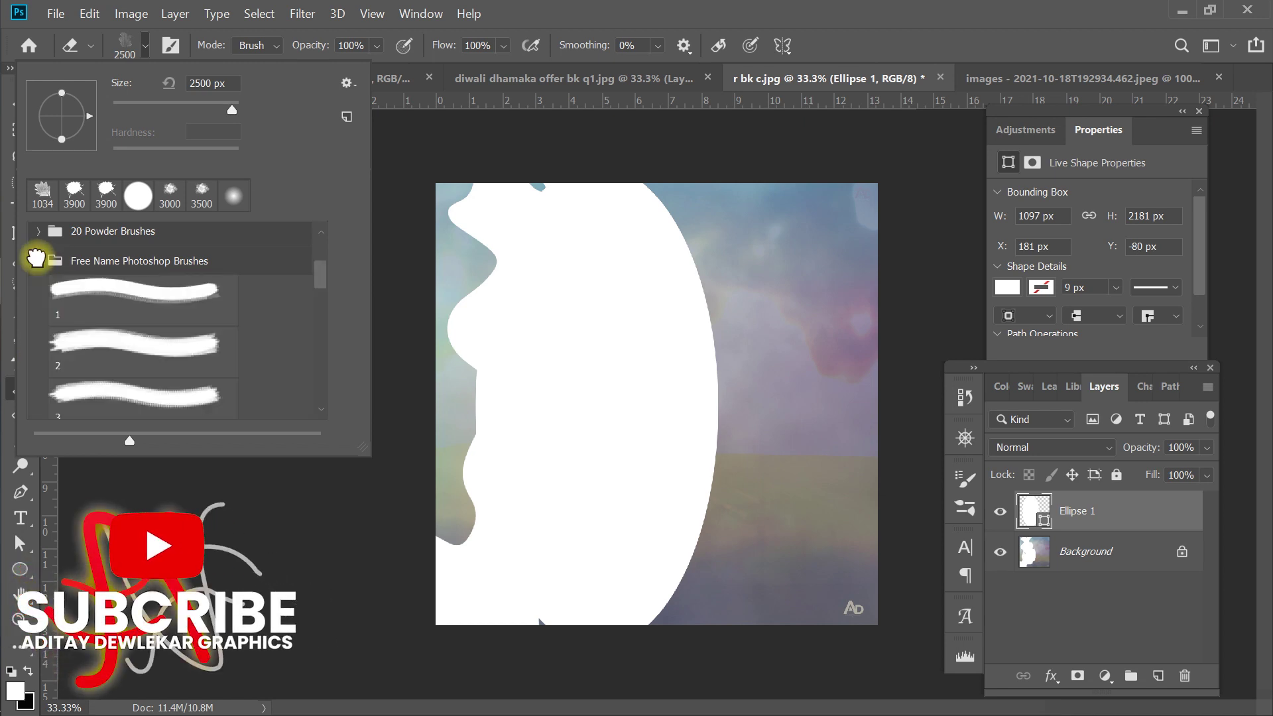
{"action": "left_click", "coordinate": [56, 289]}
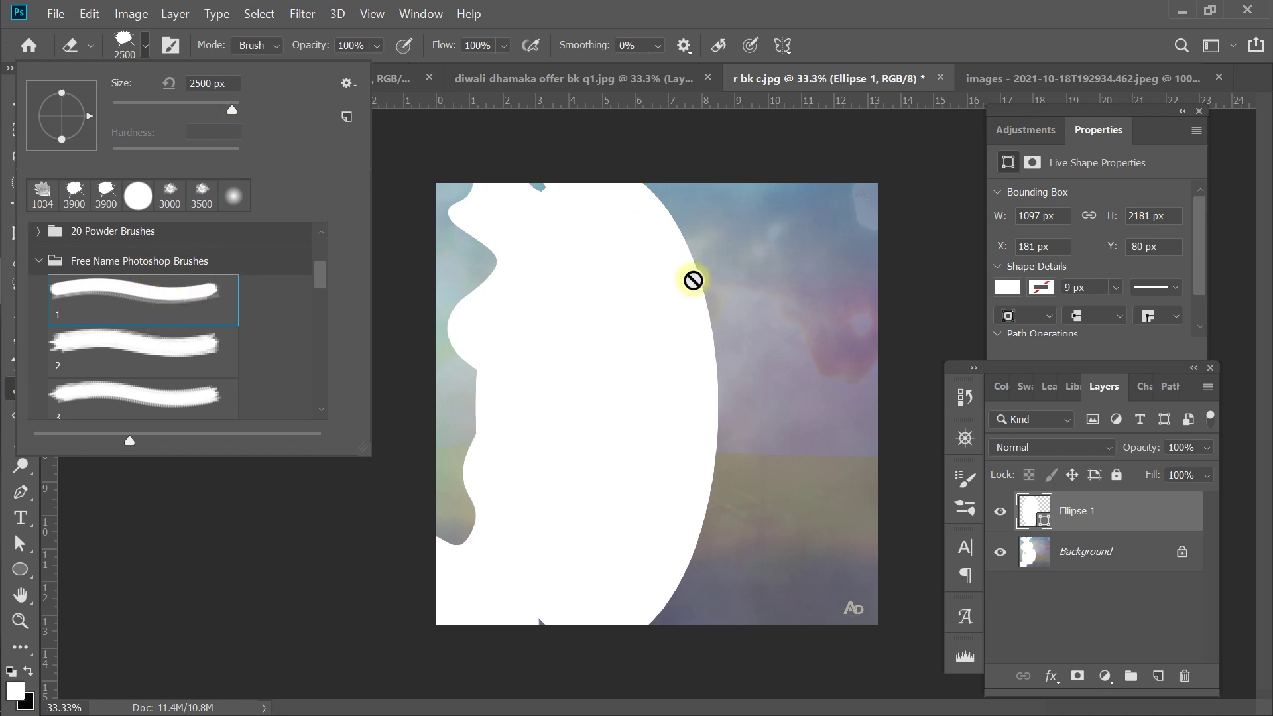
{"action": "left_click", "coordinate": [145, 46]}
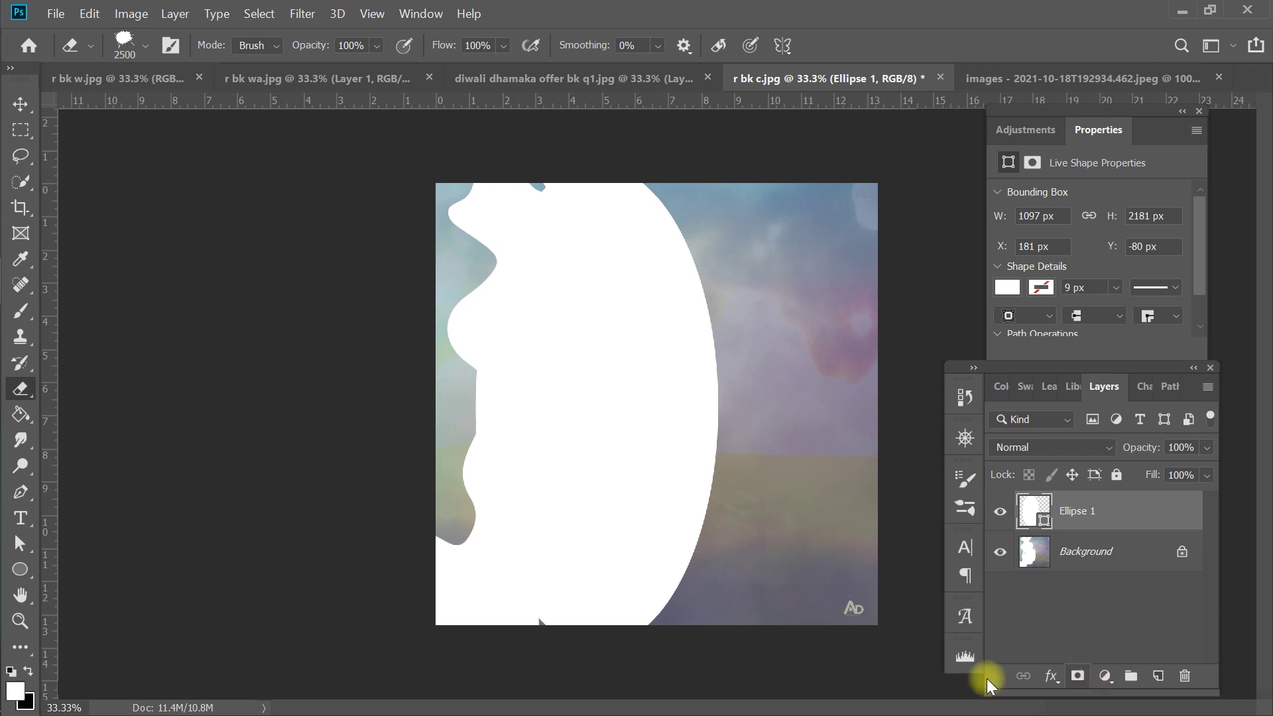
Step: Add a layer mask to Ellipse 1 and erase its right side, undoing three unwanted strokes
{"action": "left_click", "coordinate": [1080, 676]}
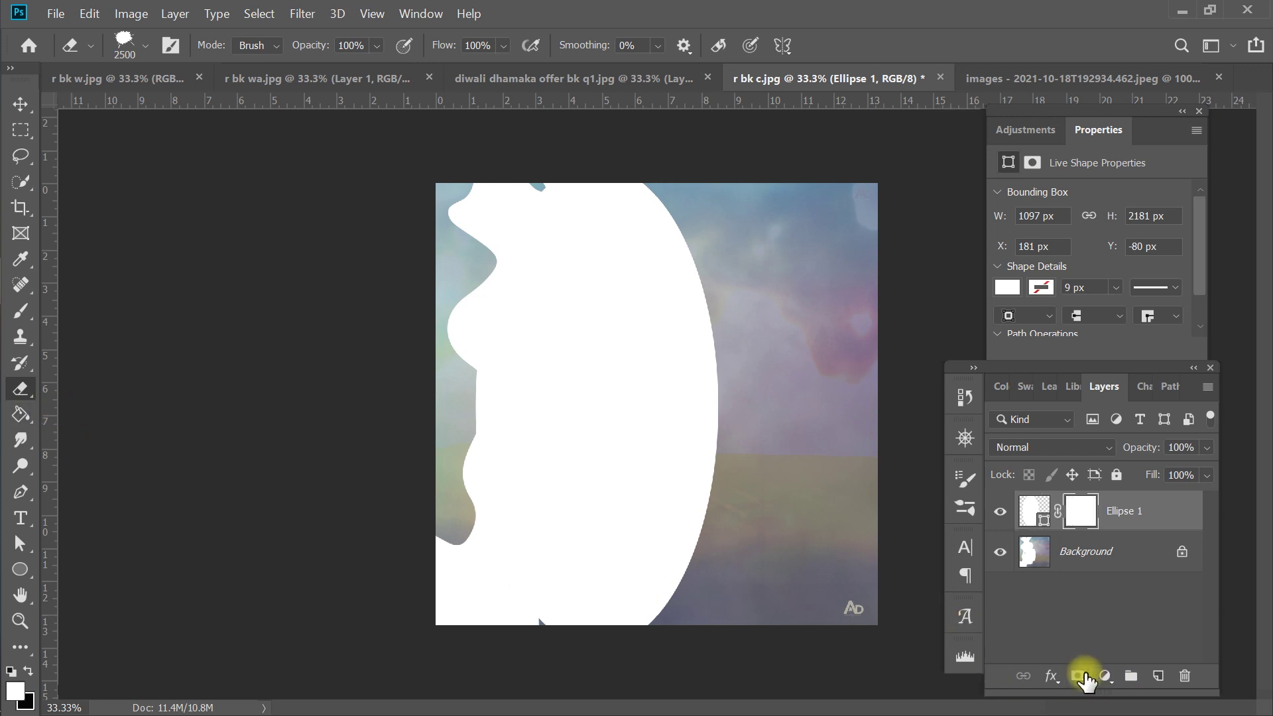
{"action": "left_click", "coordinate": [849, 335]}
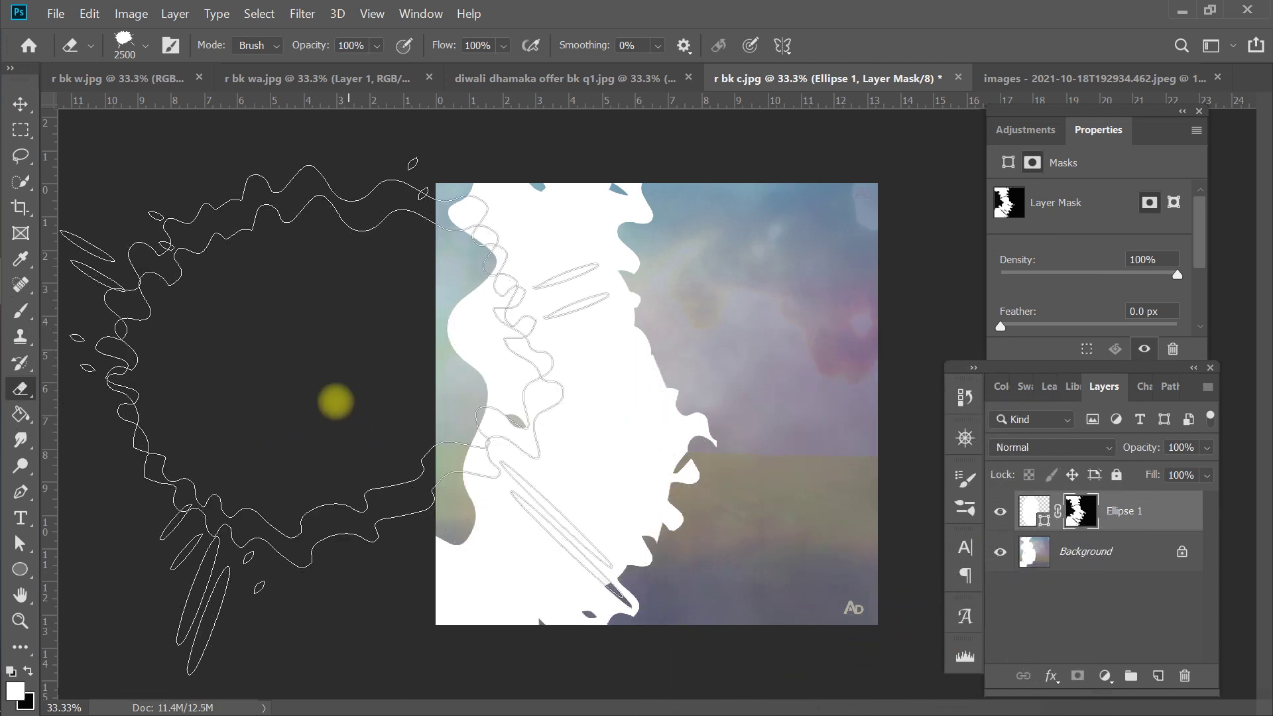
{"action": "key", "text": "ctrl+z"}
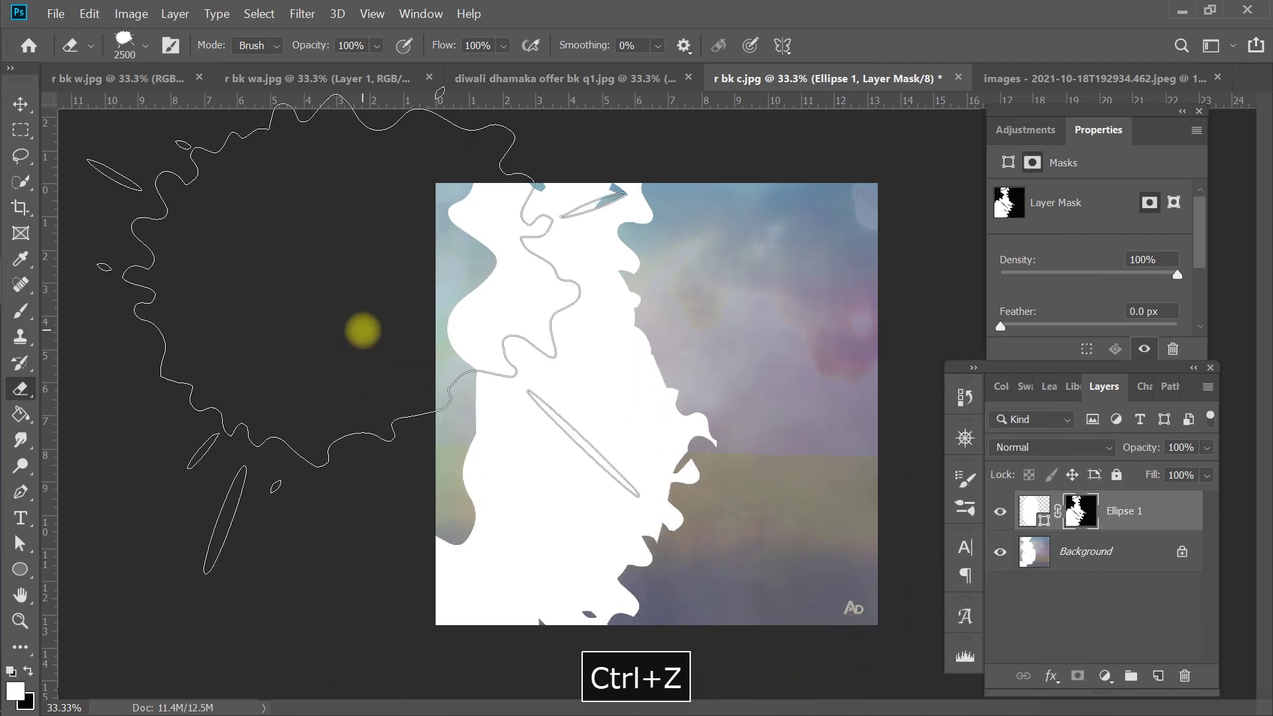
{"action": "key", "text": "ctrl+z"}
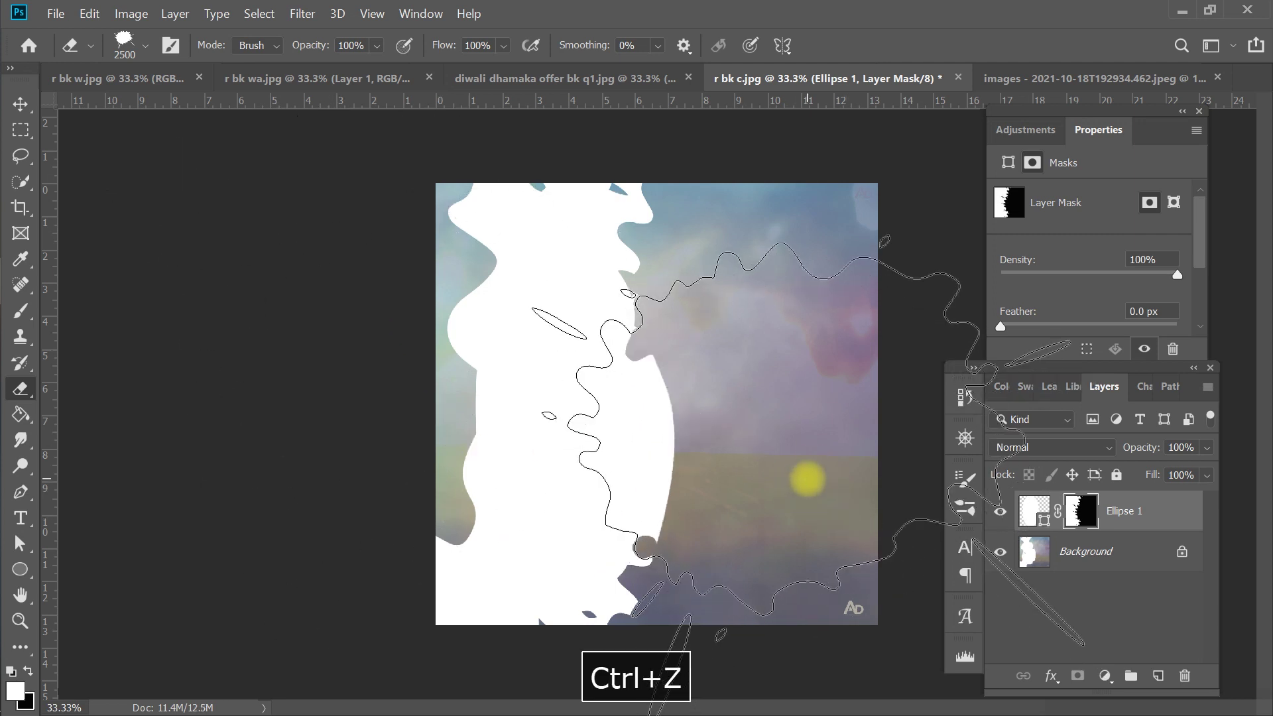
{"action": "key", "text": "ctrl+z"}
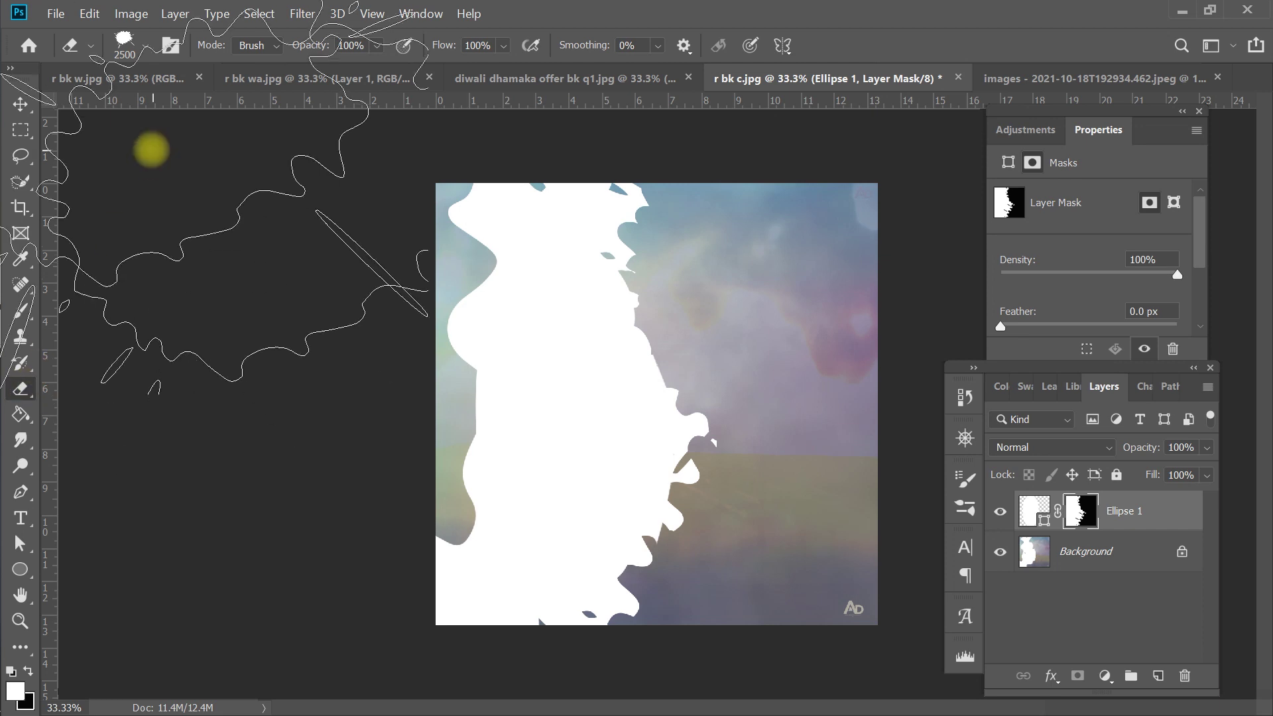
Step: Try dry-brush presets 2, 4, 7 and 6 in the Brush Preset picker, settling on preset 5
{"action": "left_click", "coordinate": [126, 44]}
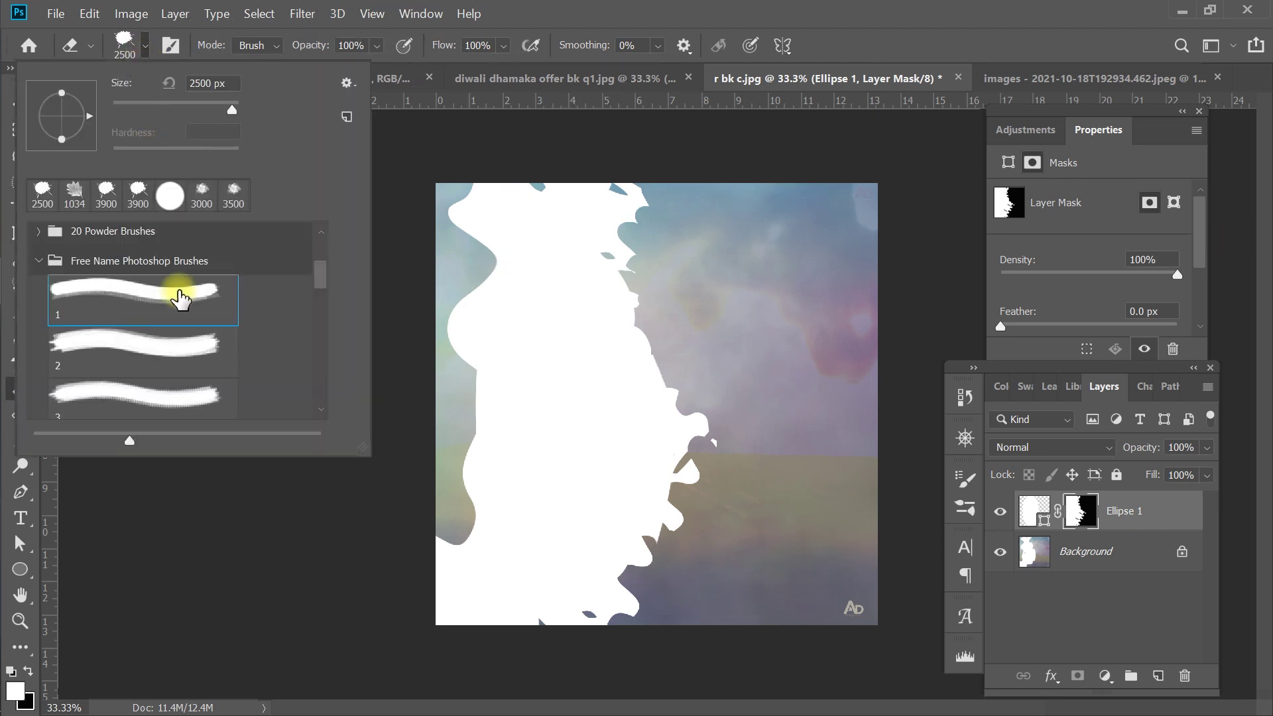
{"action": "scroll", "coordinate": [322, 282], "scroll_direction": "down", "scroll_amount": 3}
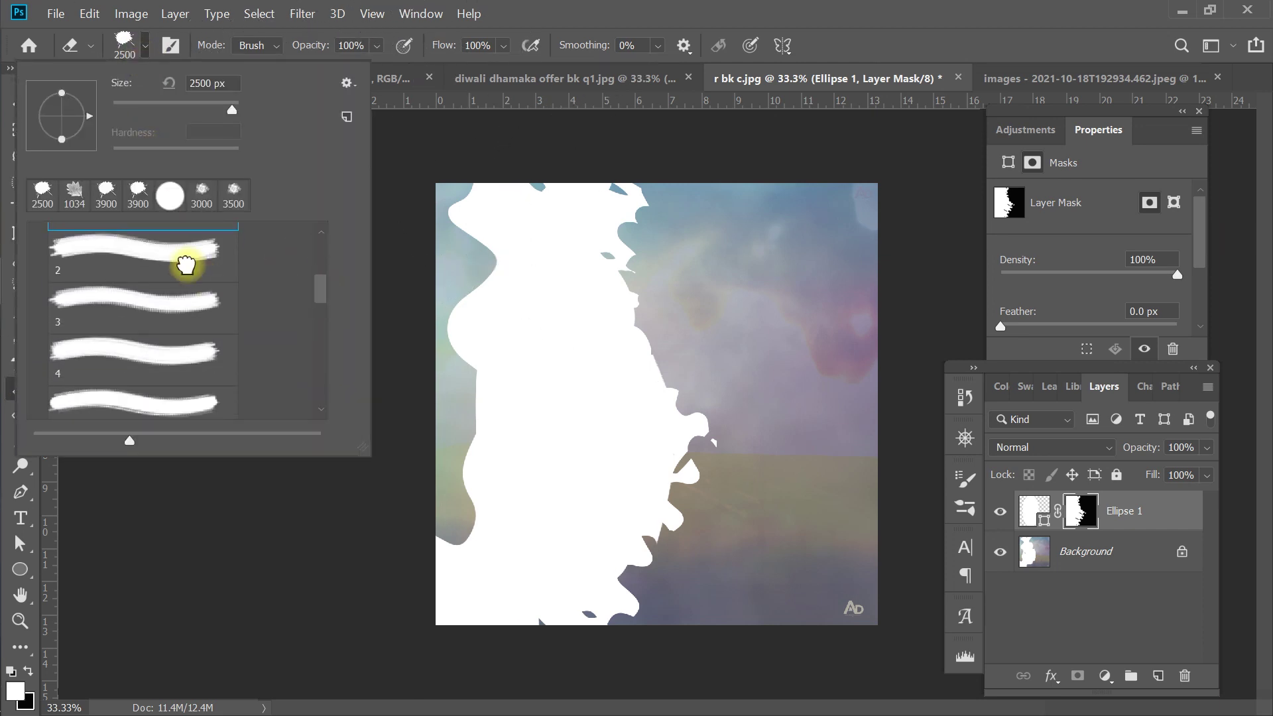
{"action": "left_click", "coordinate": [186, 265]}
{"action": "left_click", "coordinate": [164, 352]}
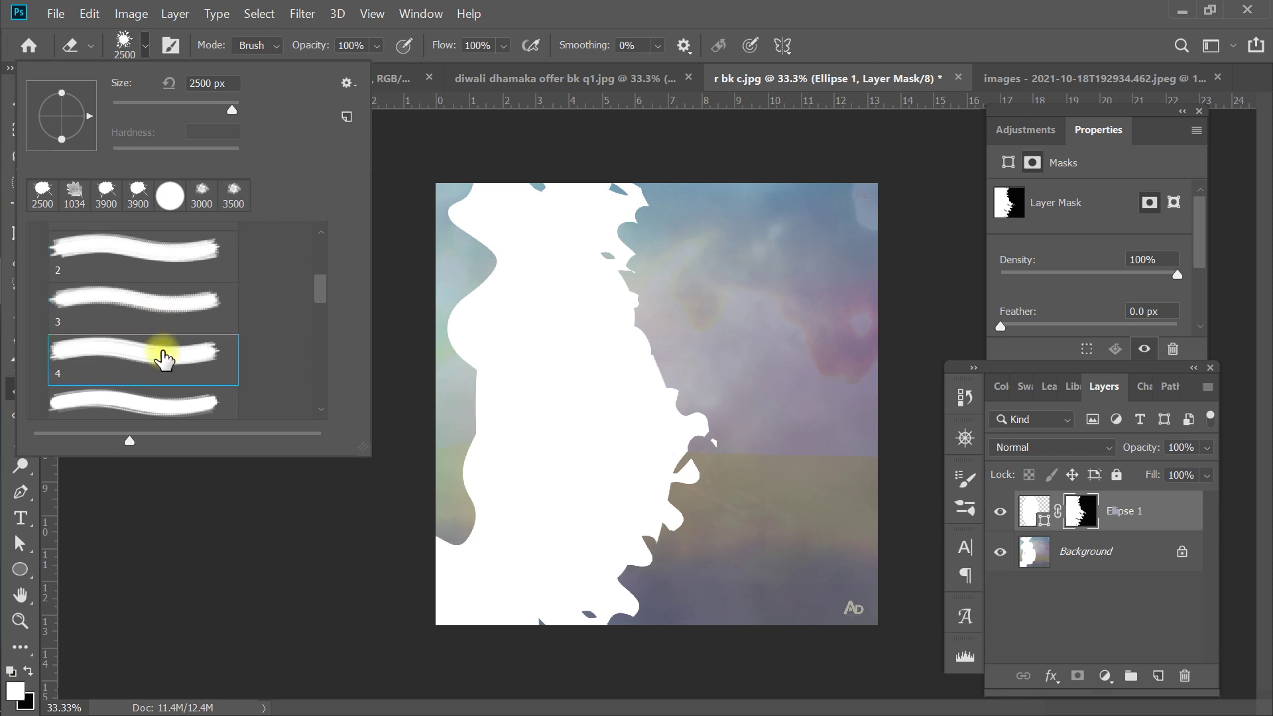
{"action": "scroll", "coordinate": [128, 398], "scroll_direction": "down", "scroll_amount": 3}
{"action": "left_click", "coordinate": [152, 362]}
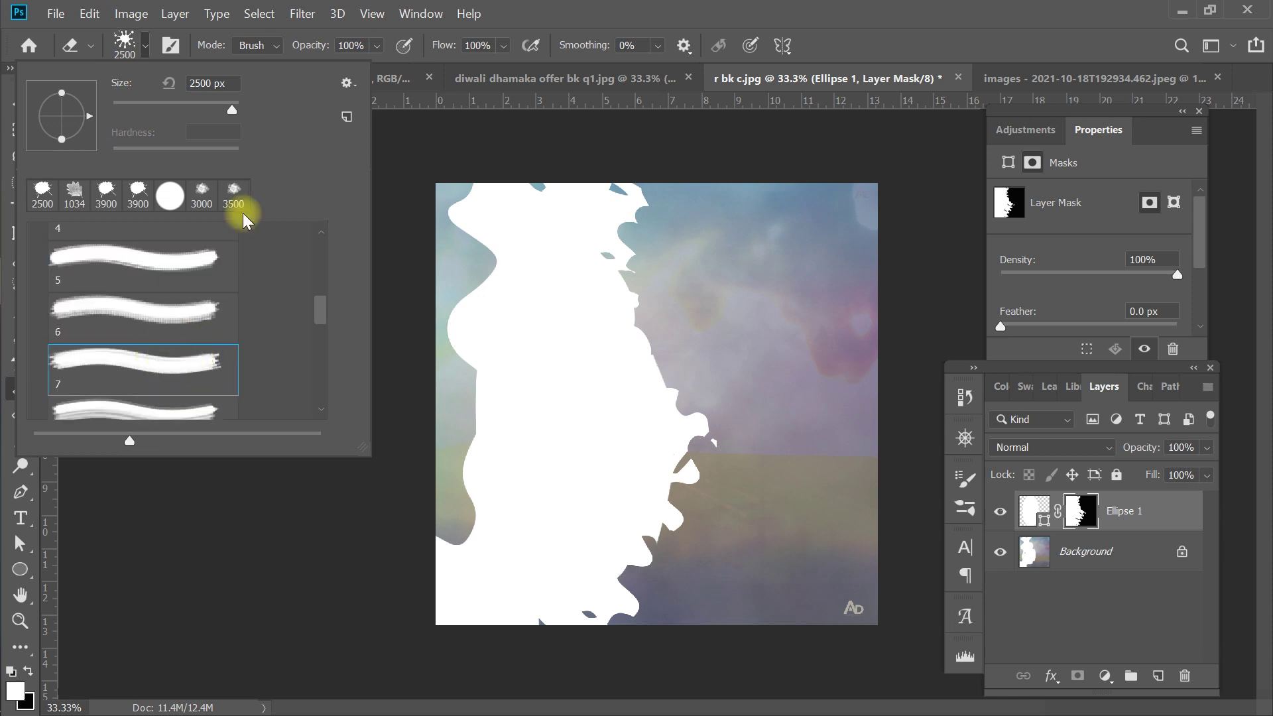
{"action": "left_click", "coordinate": [160, 295]}
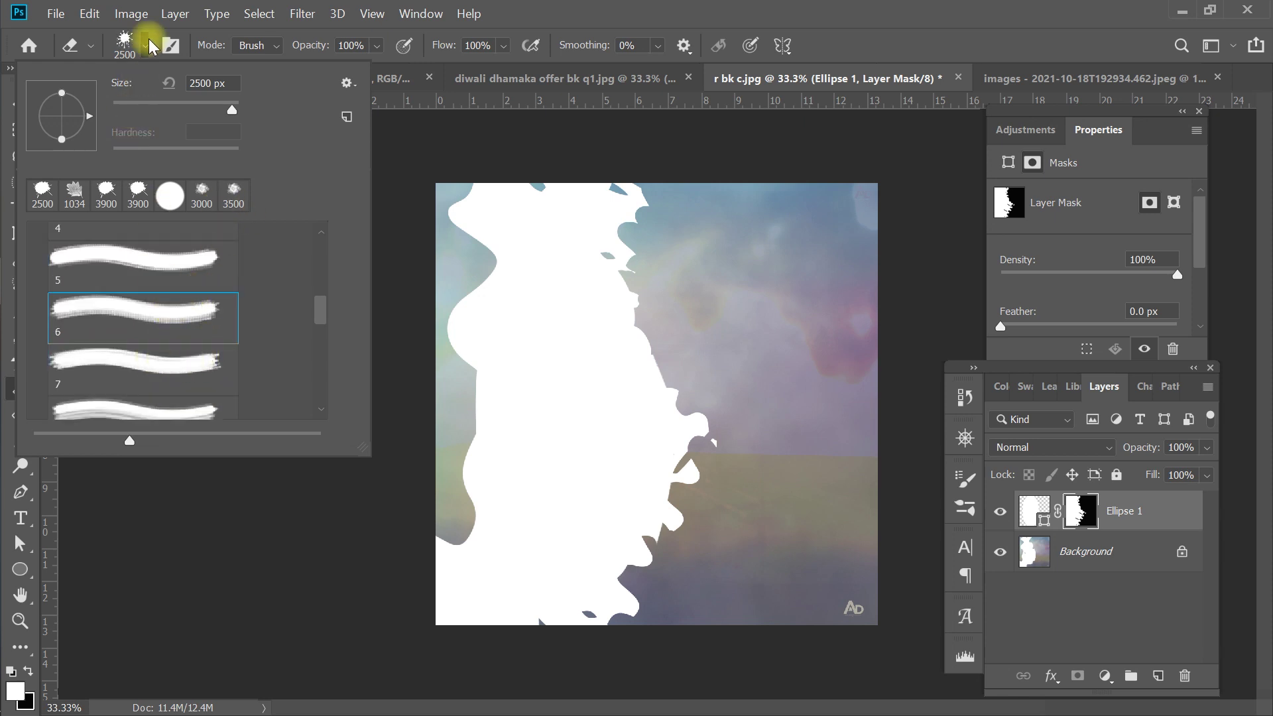
{"action": "left_click", "coordinate": [144, 266]}
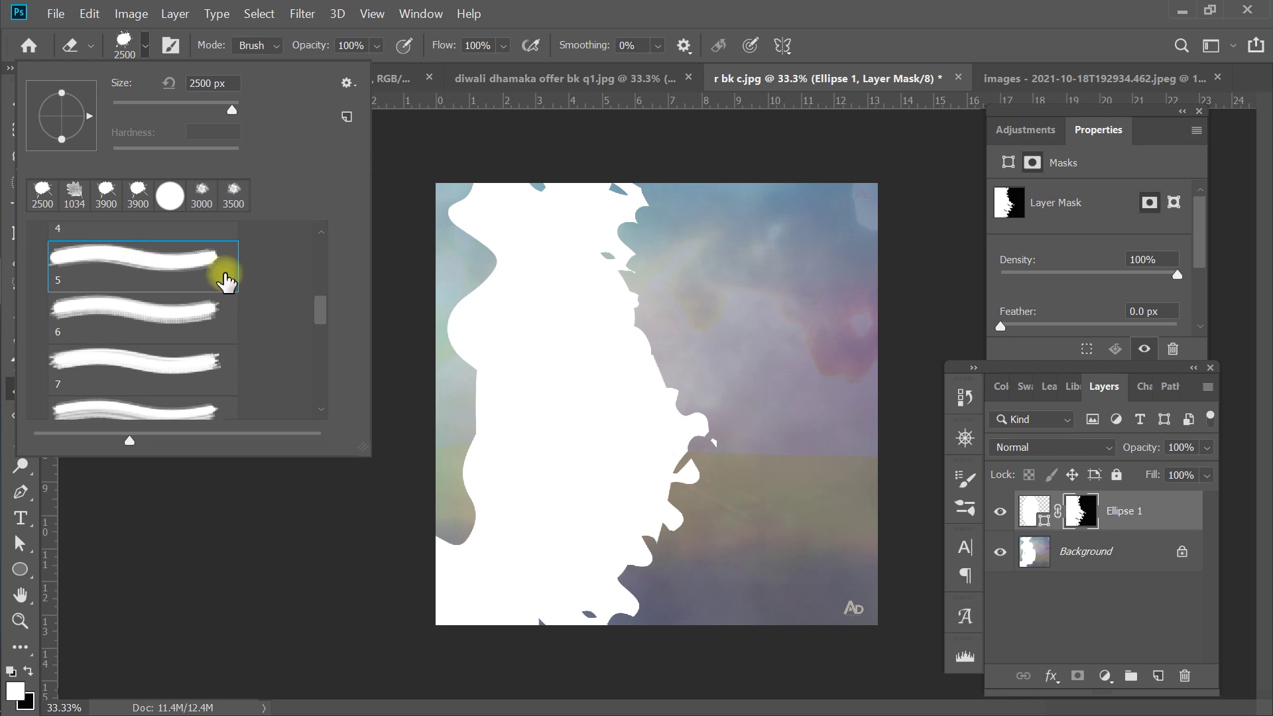
{"action": "left_click", "coordinate": [155, 48]}
Step: Erase a ragged strip on the mask, undo five edits back to the wider shape, and select Move
{"action": "left_click_drag", "start_coordinate": [744, 420], "coordinate": [876, 455]}
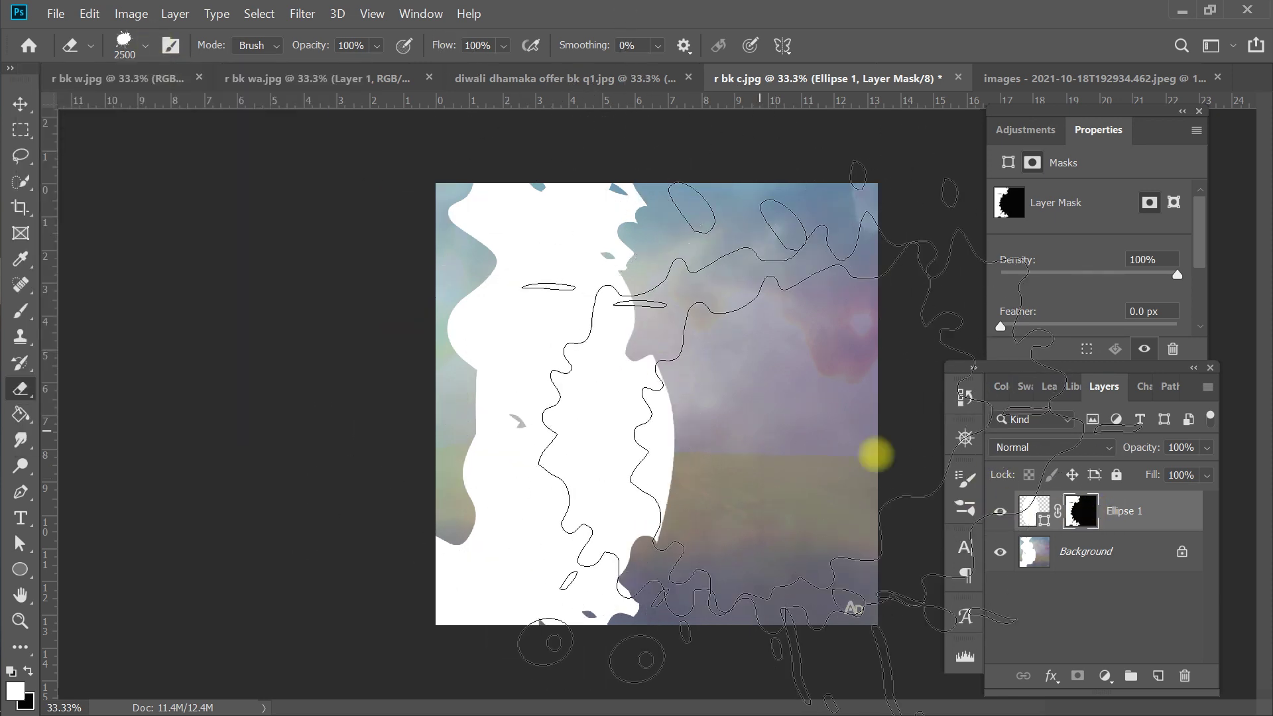
{"action": "key", "text": "ctrl+z"}
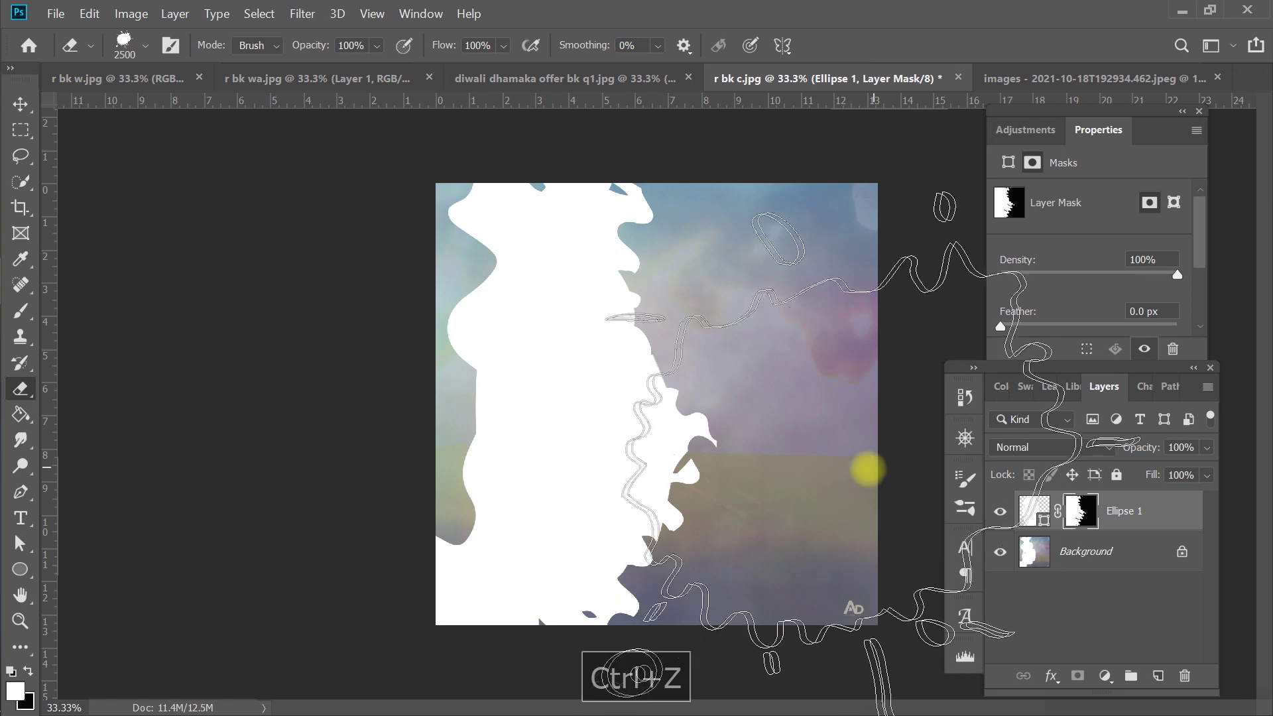
{"action": "key", "text": "ctrl+z"}
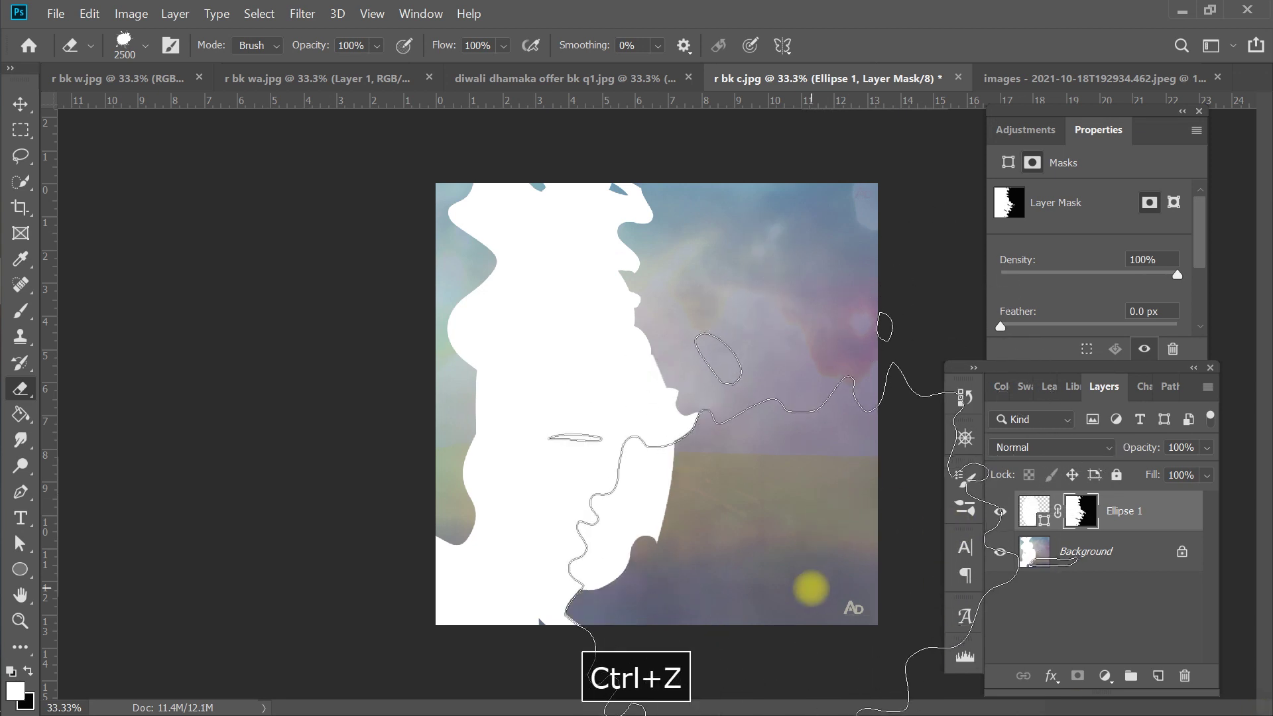
{"action": "key", "text": "ctrl+z"}
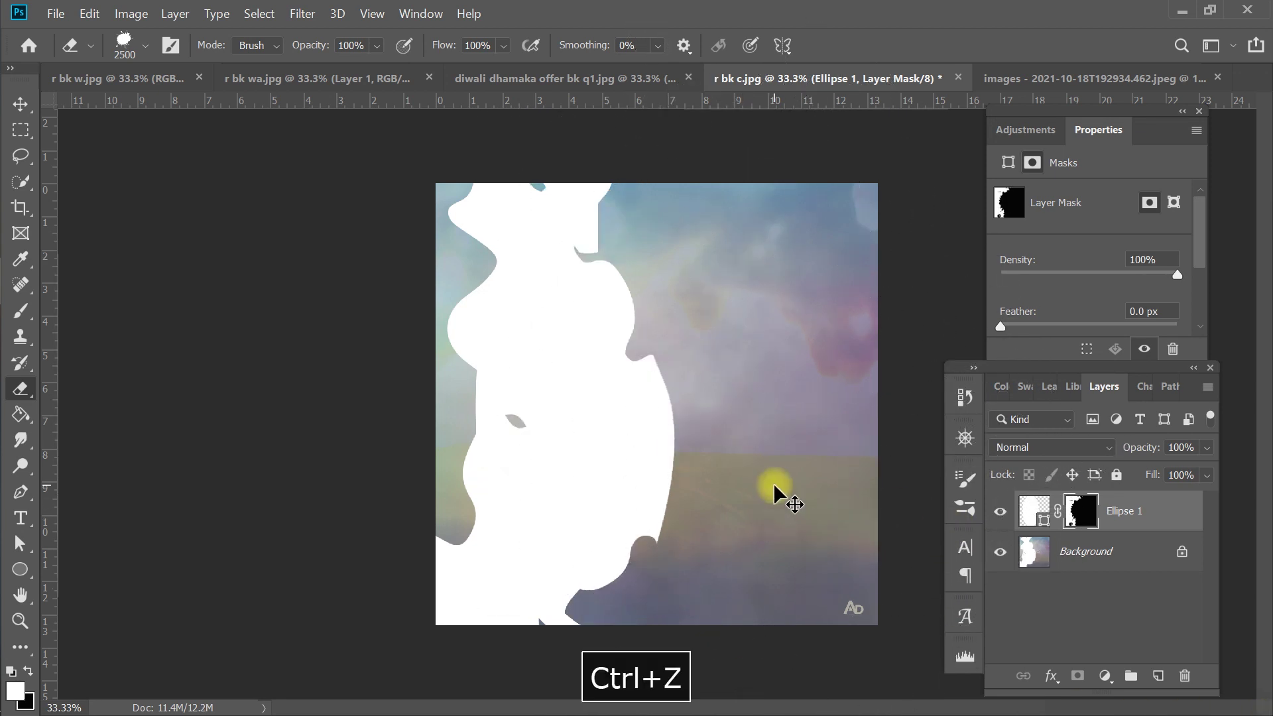
{"action": "key", "text": "ctrl+z"}
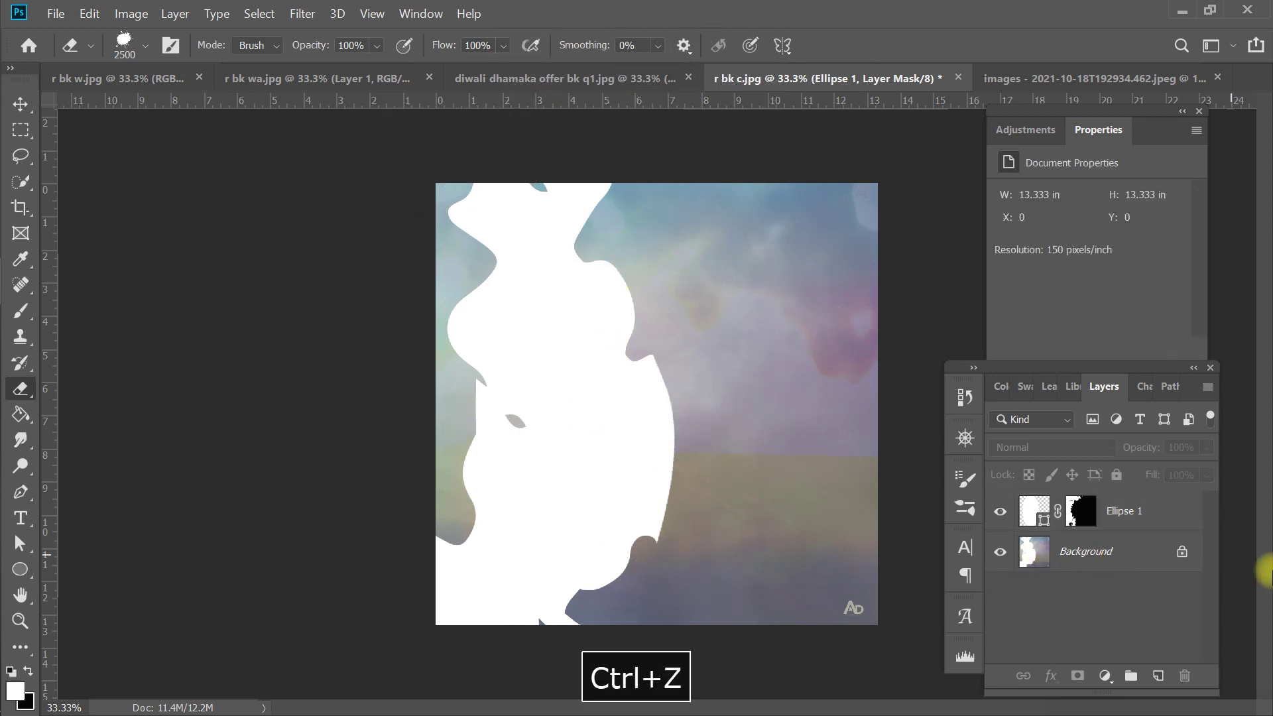
{"action": "key", "text": "ctrl+z"}
{"action": "key", "text": "ctrl+z"}
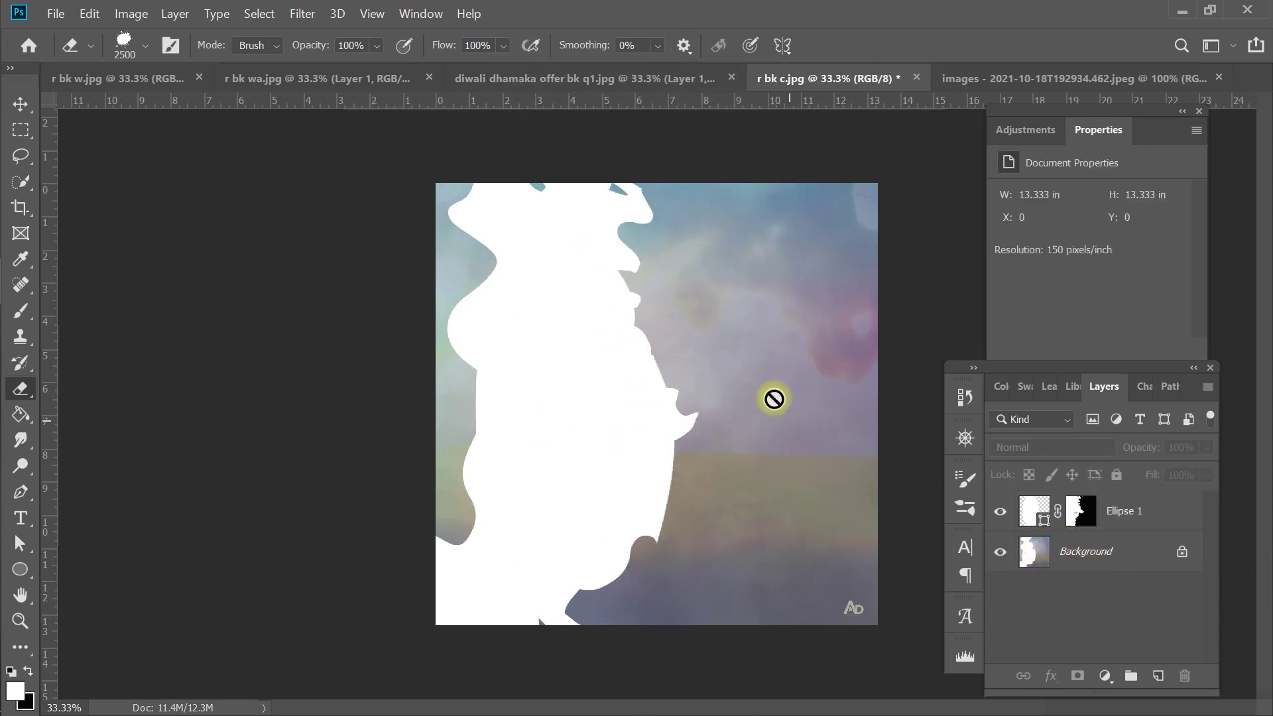
{"action": "left_click", "coordinate": [32, 109]}
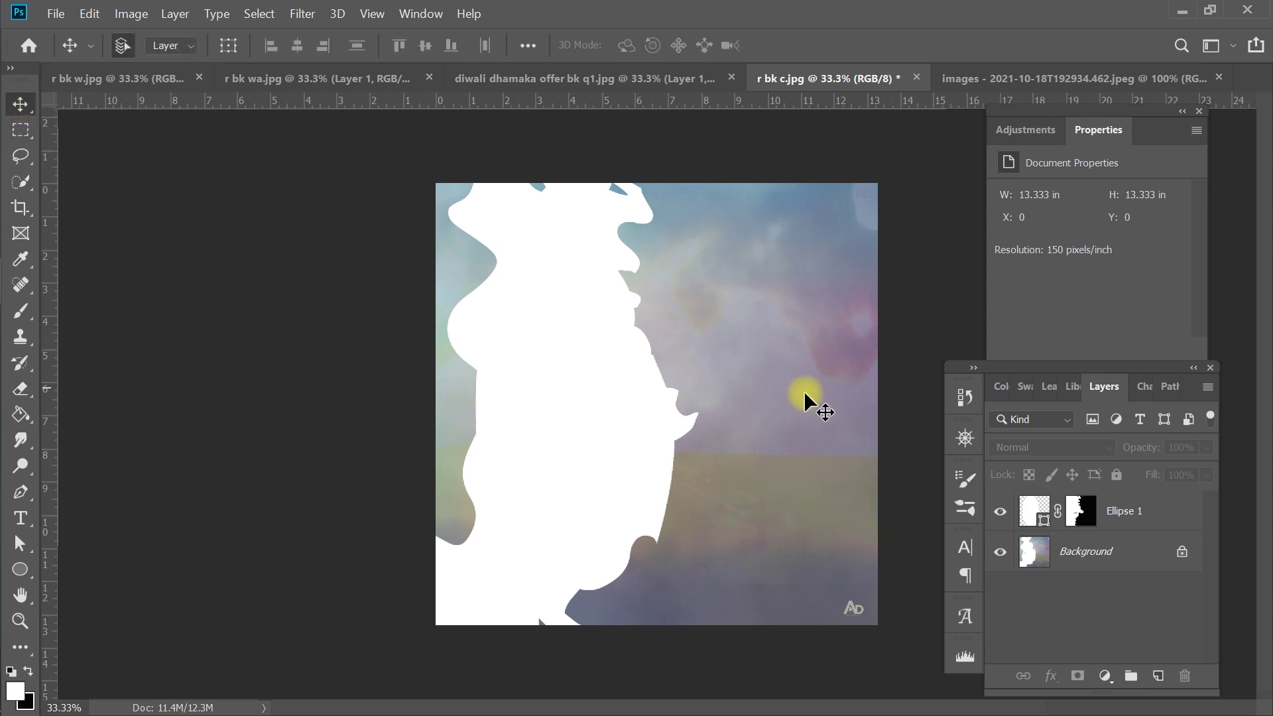
Step: Open the Filter menu, reopening it after a stray canvas click closes it
{"action": "left_click", "coordinate": [303, 14]}
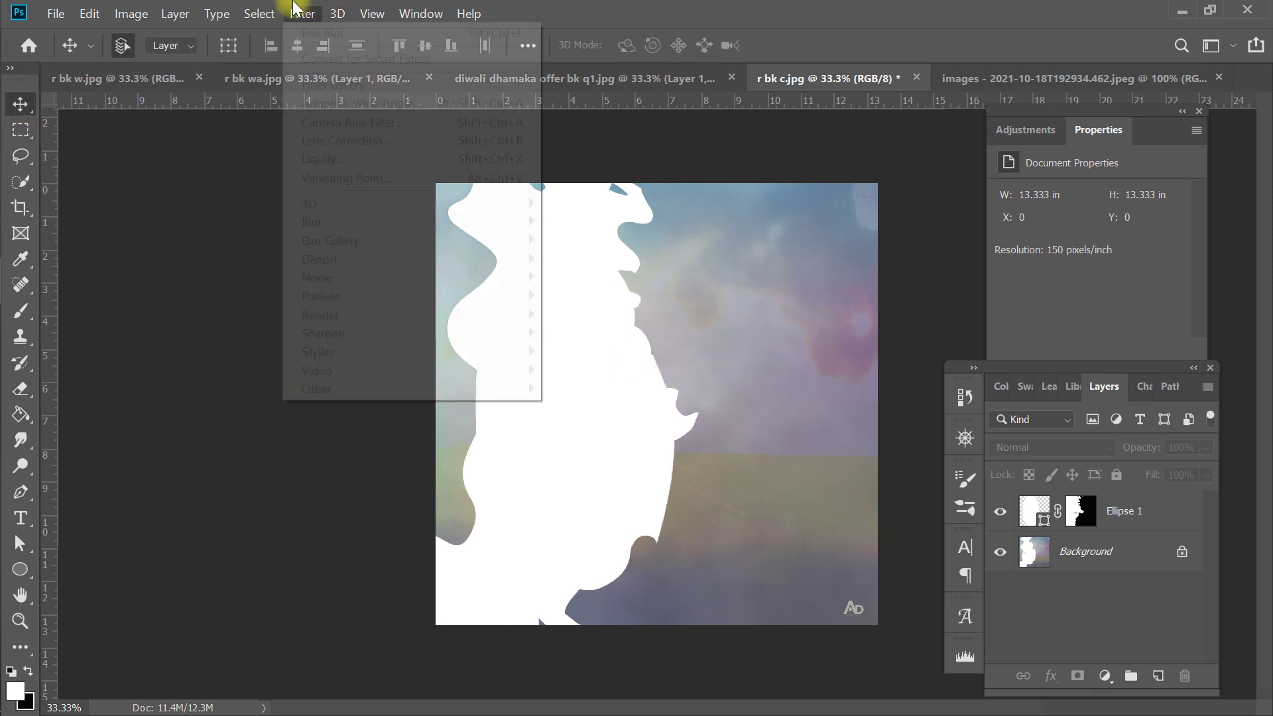
{"action": "left_click", "coordinate": [952, 355]}
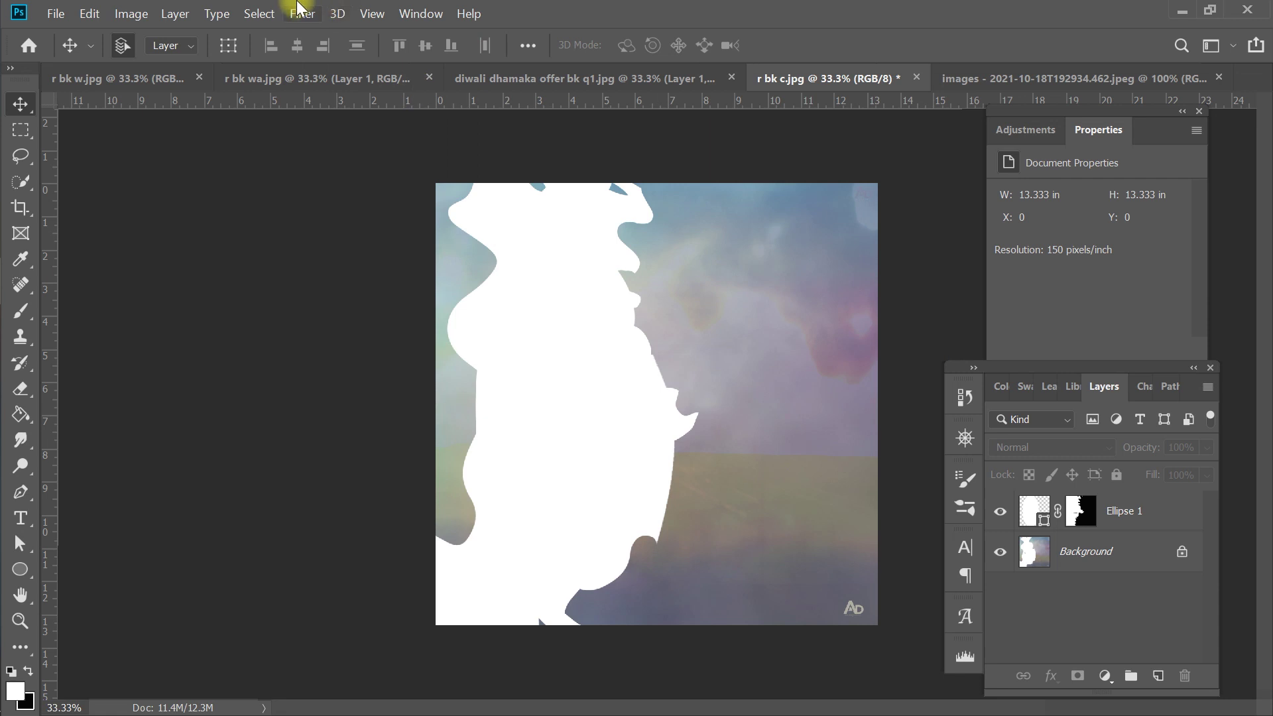
{"action": "left_click", "coordinate": [302, 13]}
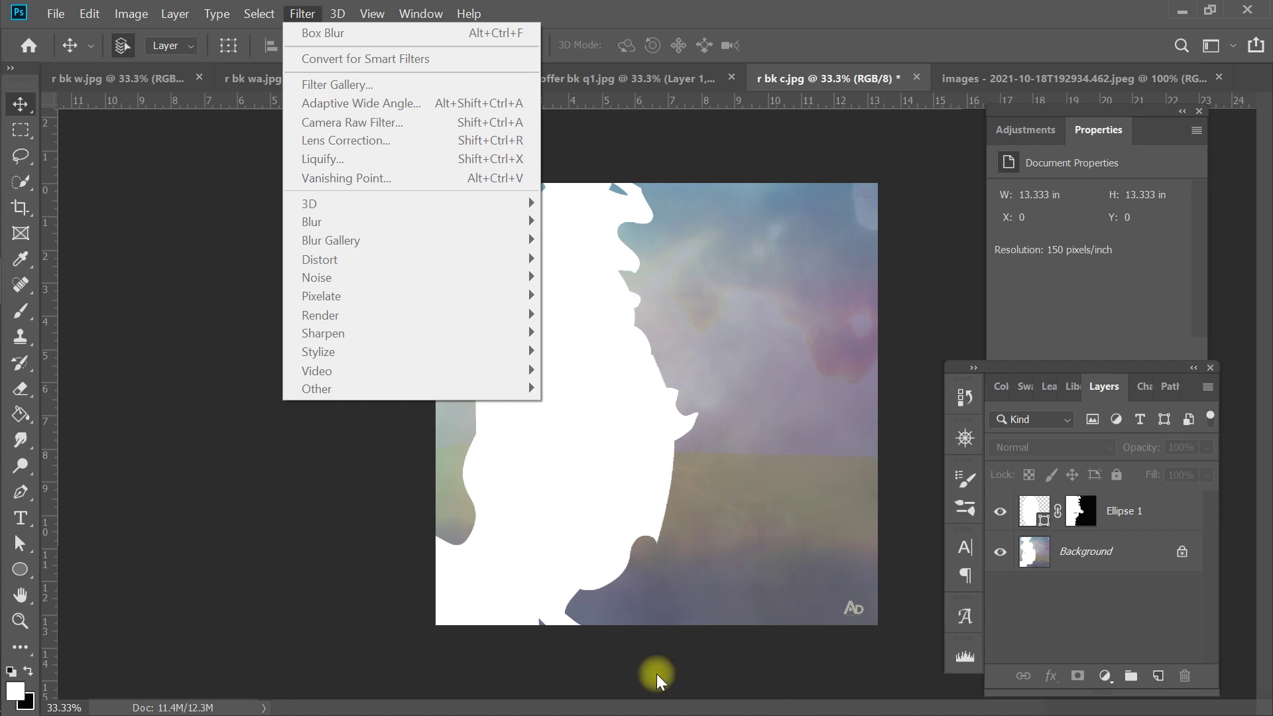
Step: Close the Filter menu by clicking the empty canvas area
{"action": "left_click", "coordinate": [226, 316]}
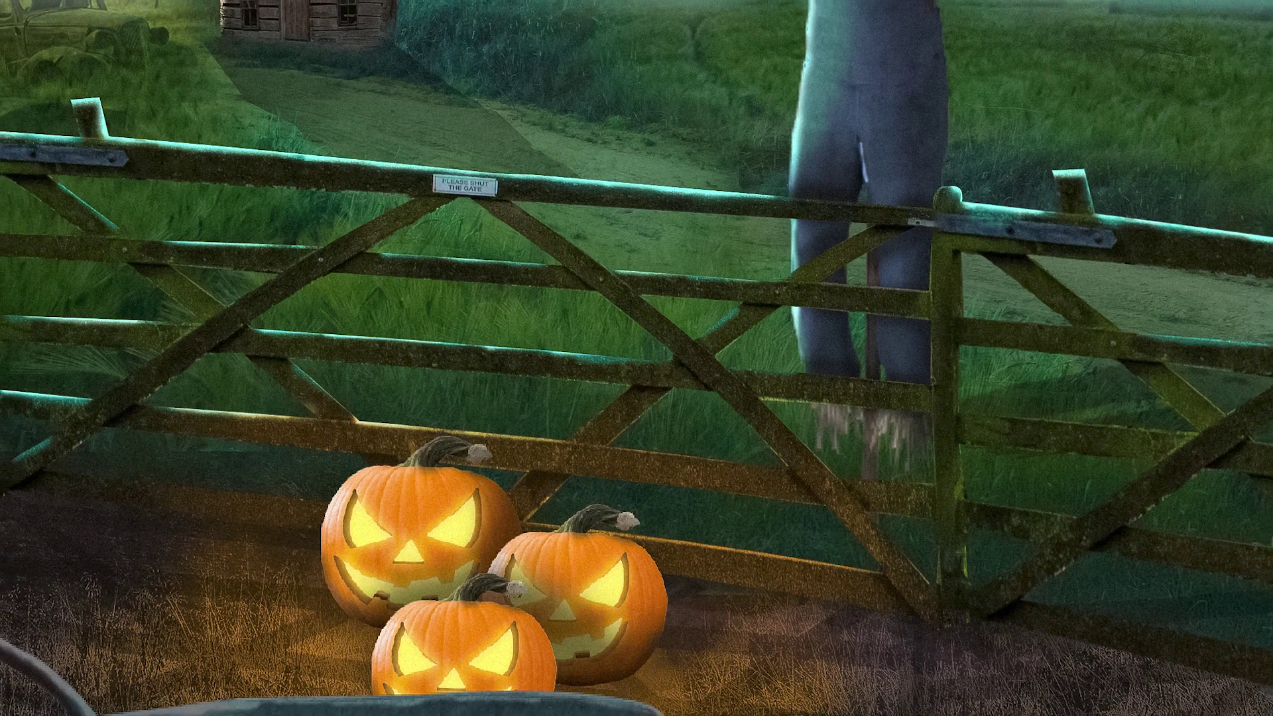